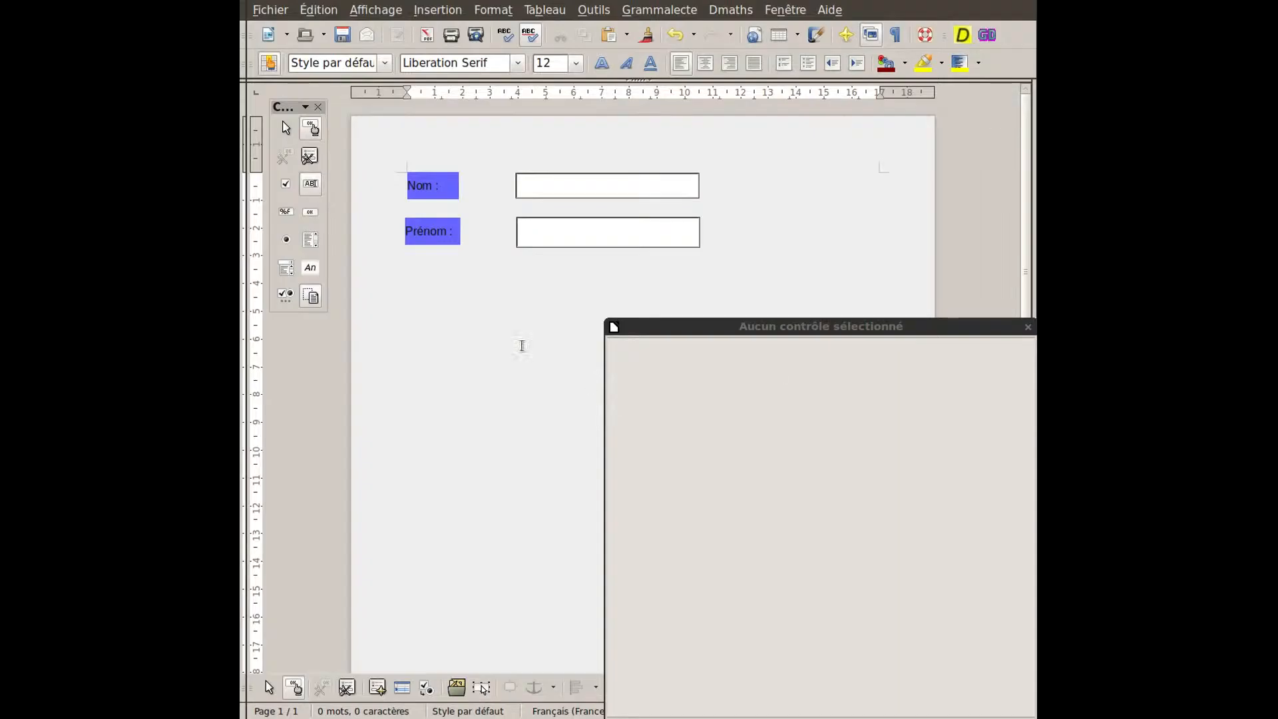
# Step: Add a check box about 4.71 by 1.19 cm below the Prénom label and label it "Dans l'année"
pyautogui.click(285, 188)
pyautogui.moveTo(403, 268); pyautogui.dragTo(535, 301)
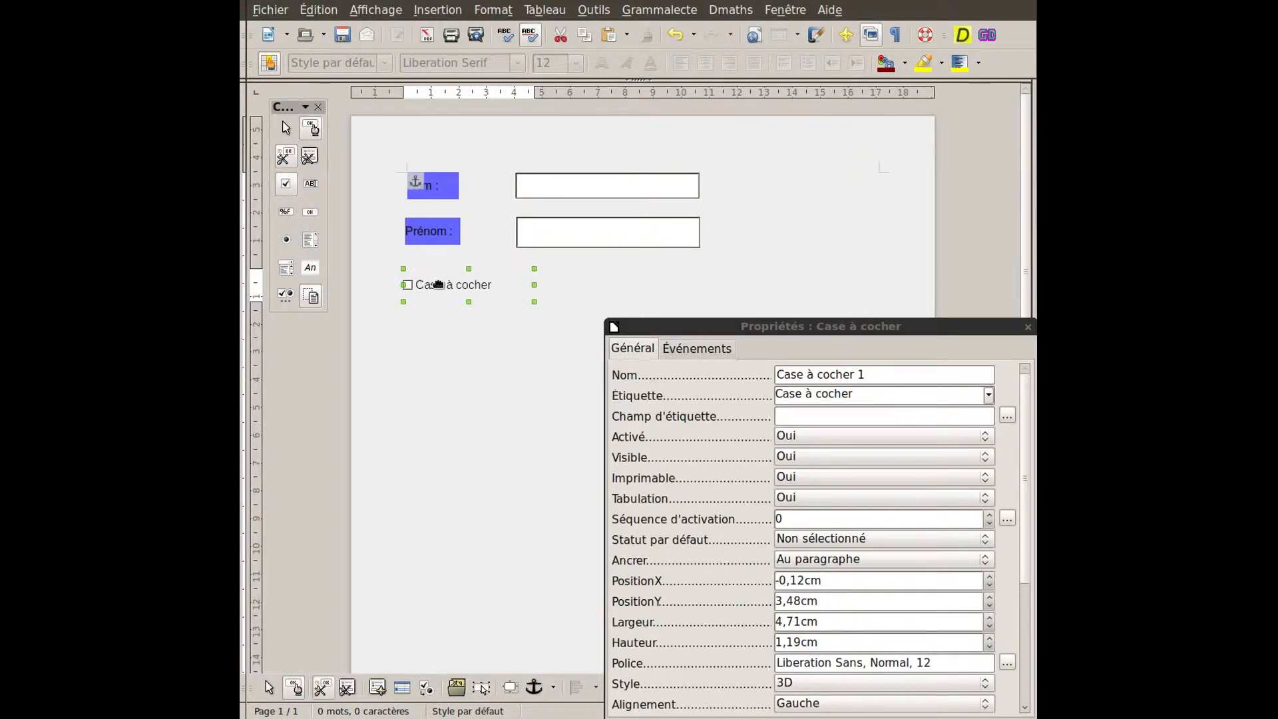
pyautogui.moveTo(874, 394); pyautogui.dragTo(756, 388)
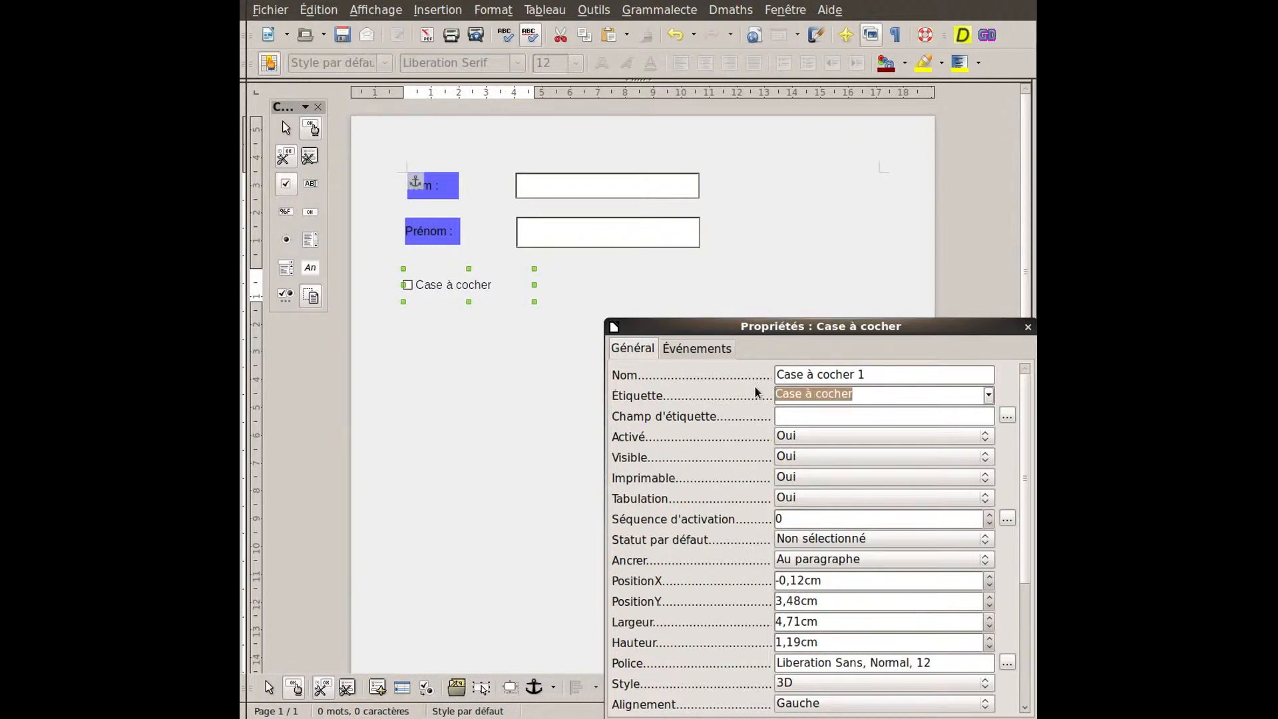
pyautogui.write('Age')
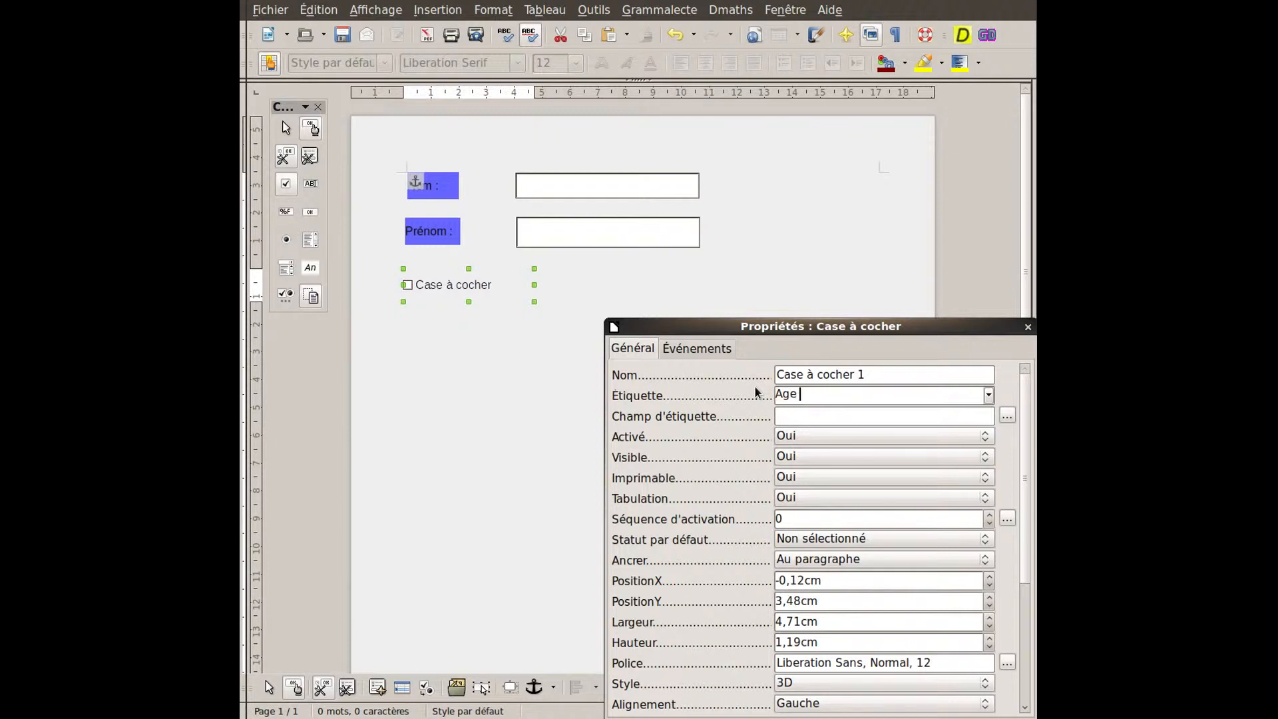
pyautogui.press('BackSpace')
pyautogui.write("Dans l'année")
pyautogui.click(824, 414)
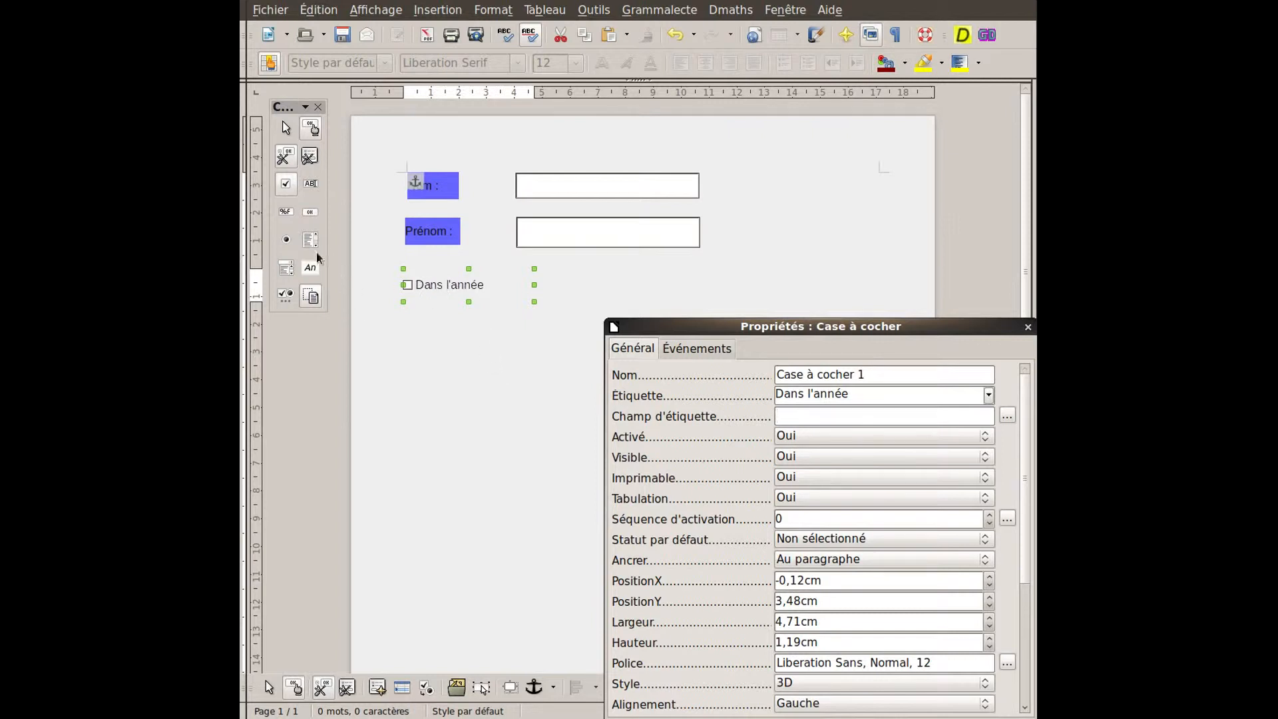
# Step: Draw a combo box about 6.32 by 1.19 cm below the check box and move it under the Prénom text field
pyautogui.click(284, 270)
pyautogui.moveTo(404, 316); pyautogui.dragTo(580, 349)
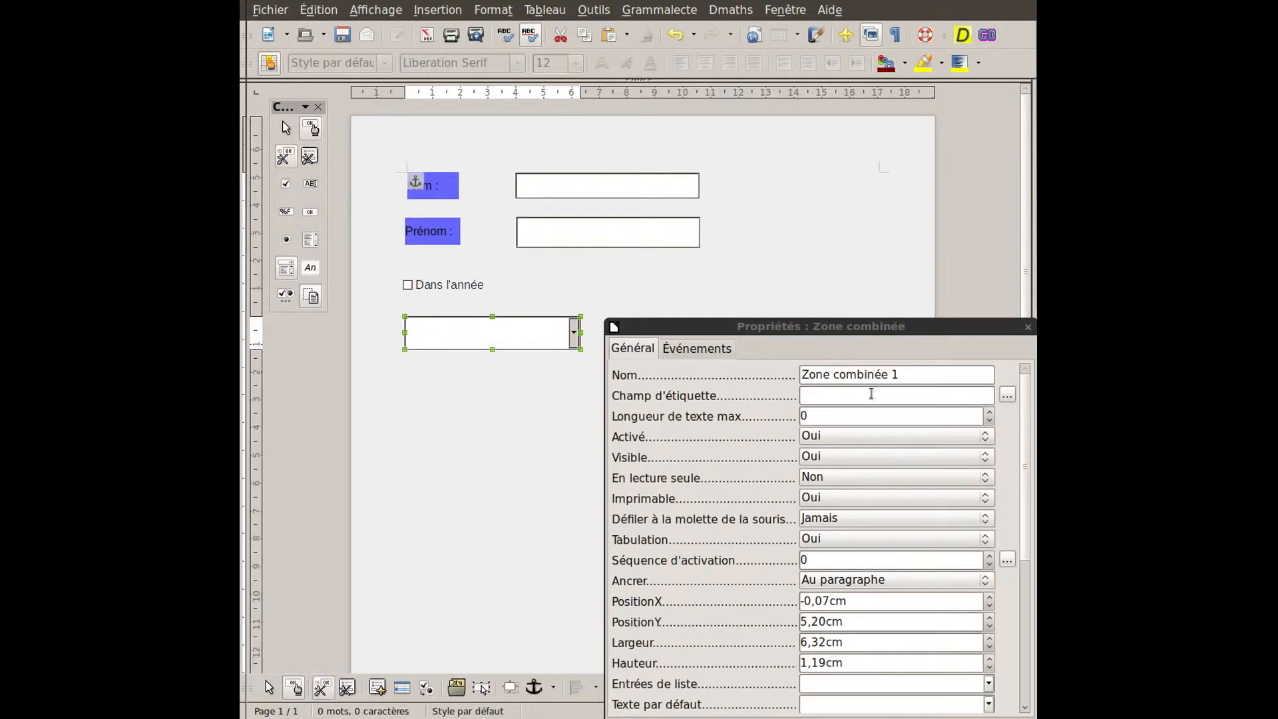
pyautogui.click(849, 393)
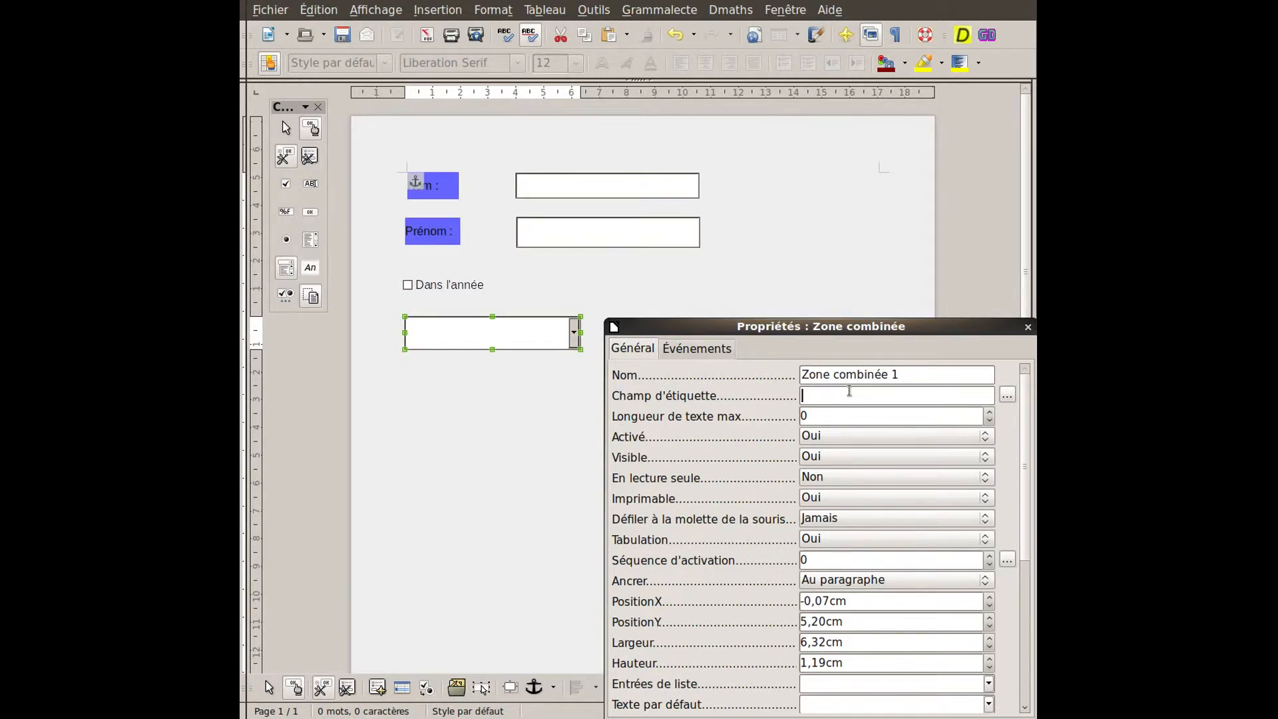
pyautogui.moveTo(501, 333); pyautogui.dragTo(610, 326)
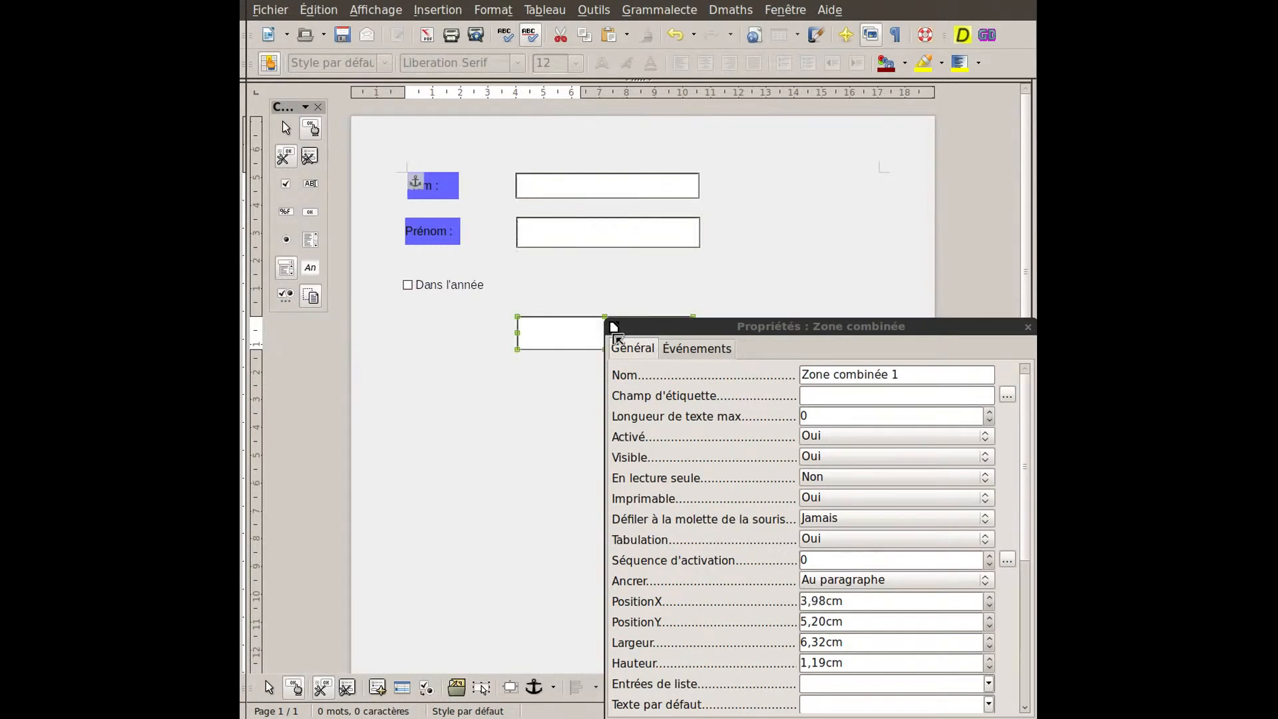
# Step: Add a label field about 2.01 by 1.24 cm beside the combo box and set its text to "Âge :"
pyautogui.click(310, 267)
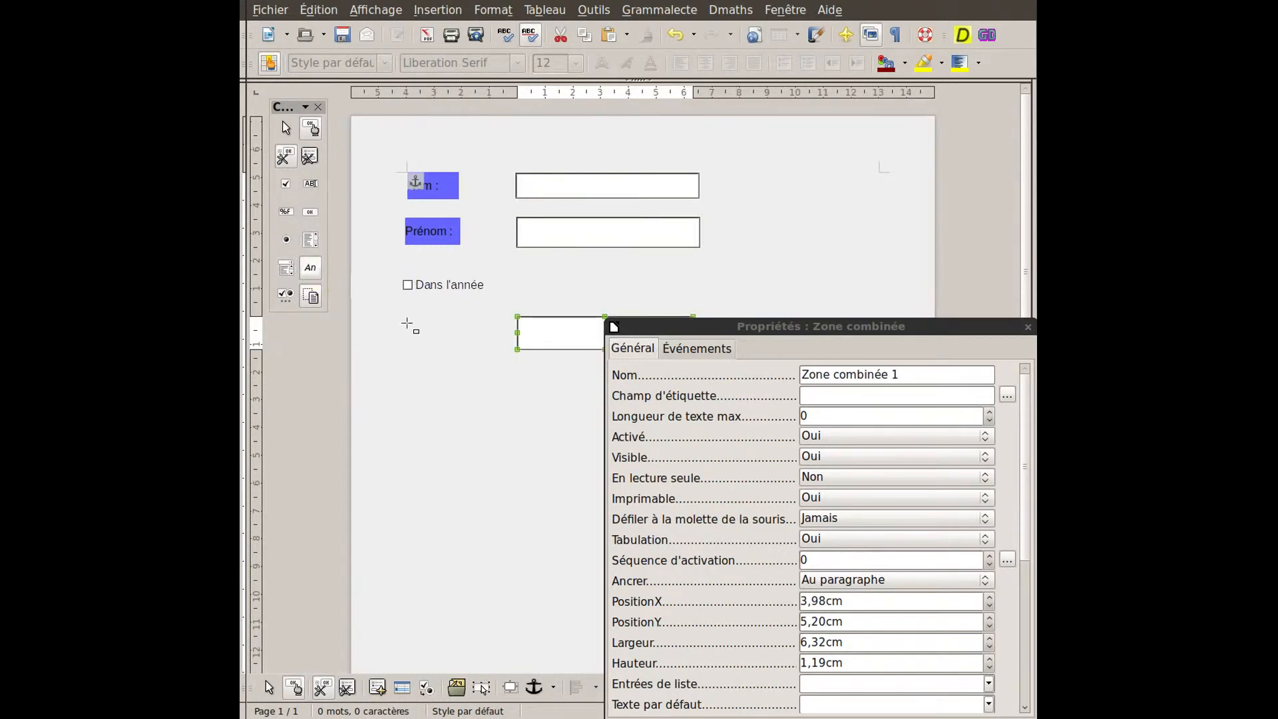
pyautogui.moveTo(407, 315); pyautogui.dragTo(465, 350)
pyautogui.click(893, 395)
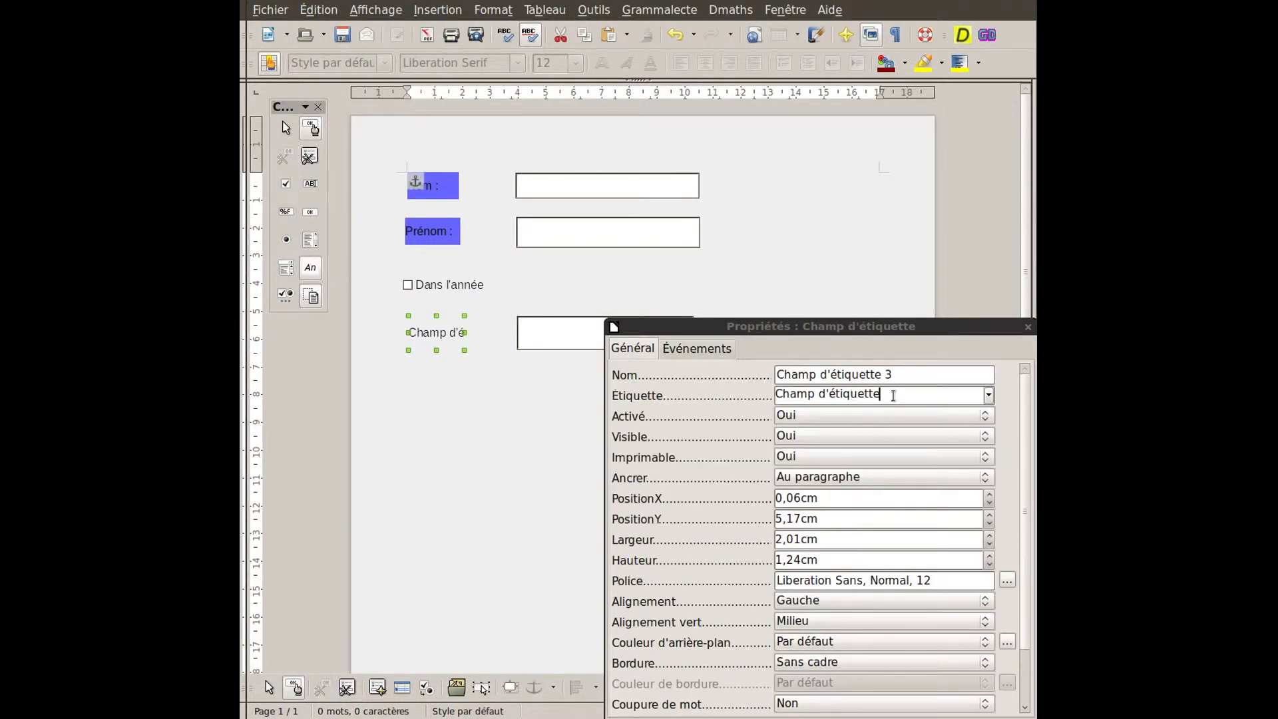
pyautogui.tripleClick(893, 395)
pyautogui.press('BackSpace')
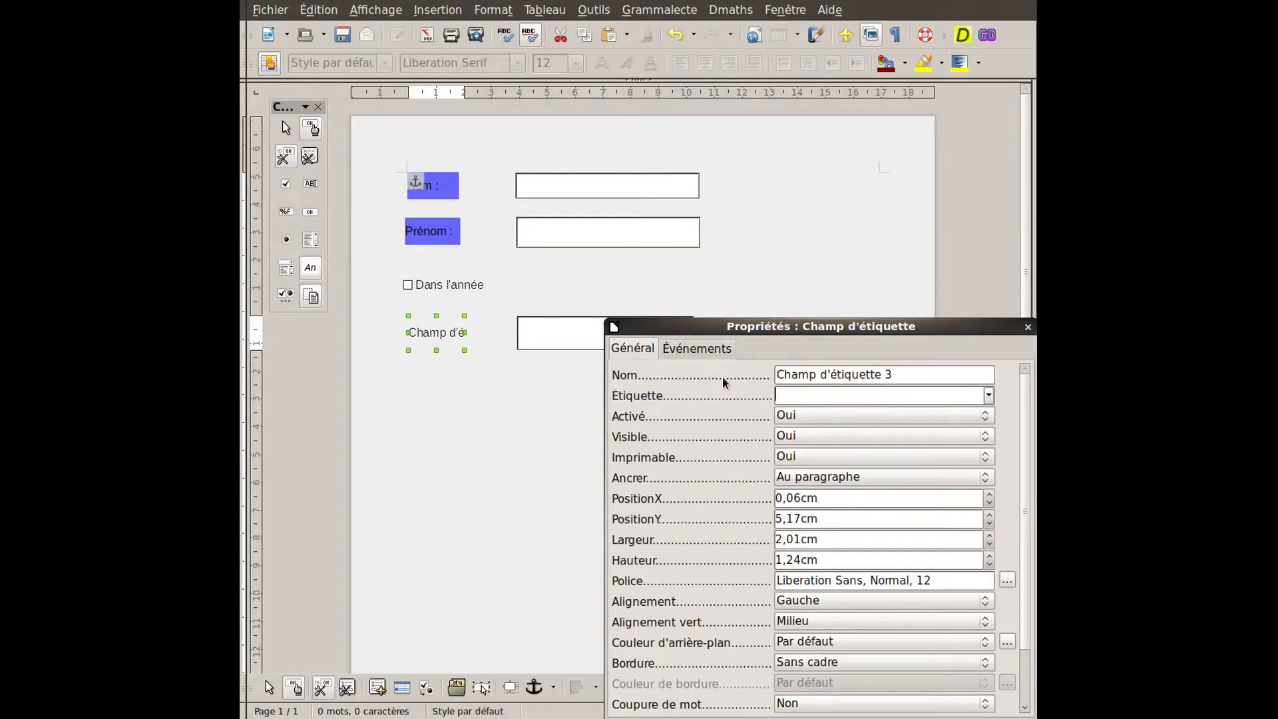
pyautogui.write('A')
pyautogui.press('BackSpace')
pyautogui.write('Âge :')
pyautogui.press('Tab')
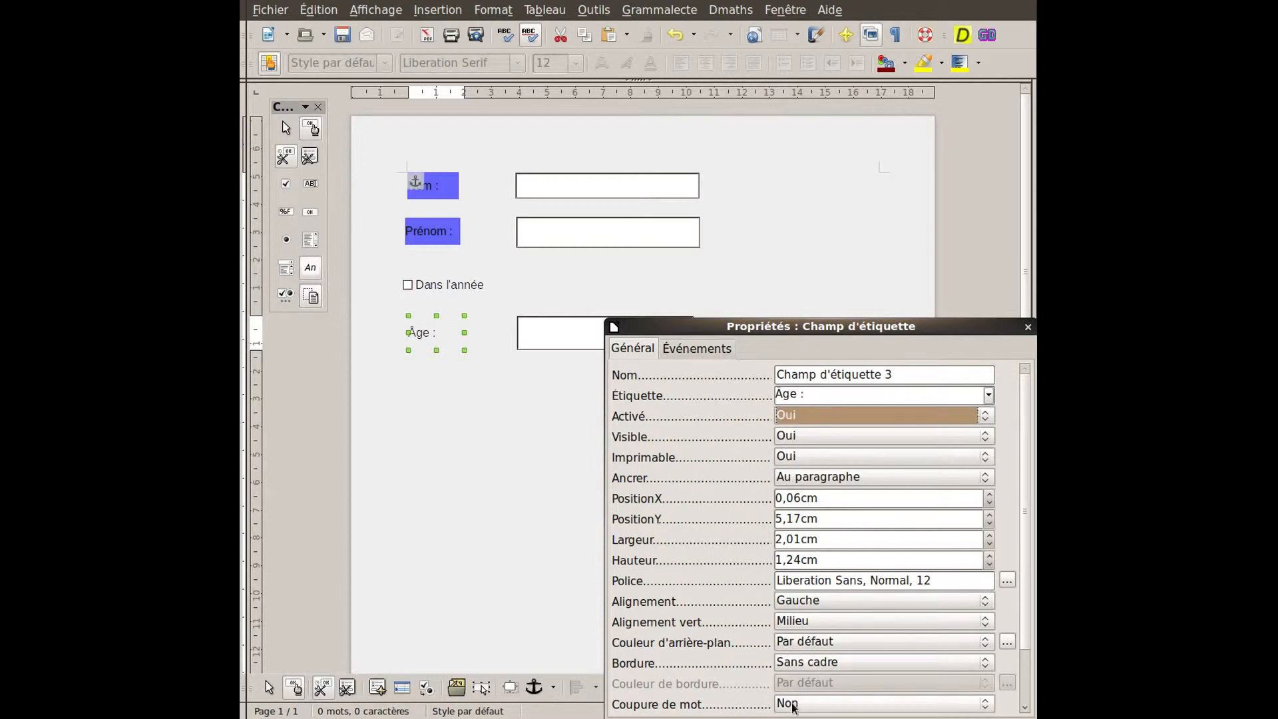
# Step: Set the "Âge :" label's background colour to Bleu and shrink the label to about 1.85 by 0.95 cm
pyautogui.click(800, 641)
pyautogui.click(798, 624)
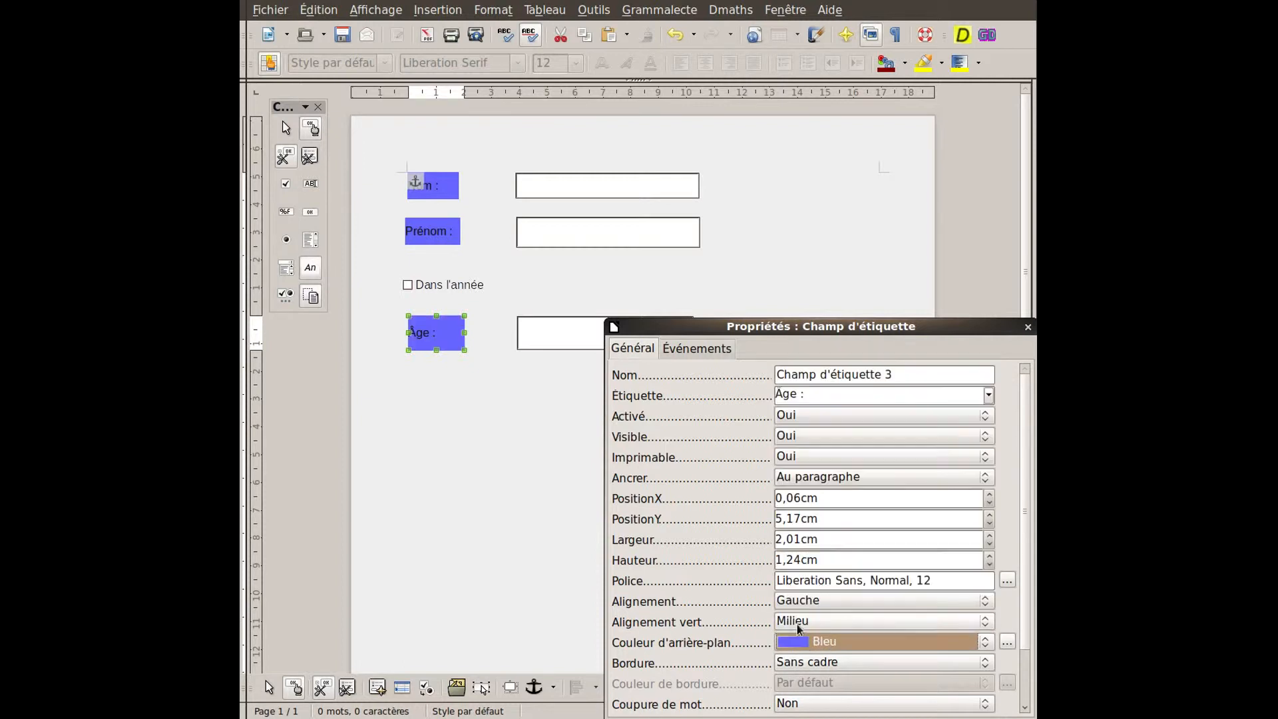
pyautogui.moveTo(463, 333); pyautogui.dragTo(434, 336)
# Step: Turn on snapping to the grid and stretch the "Âge :" label downward
pyautogui.moveTo(683, 331); pyautogui.dragTo(816, 338)
pyautogui.click(647, 690)
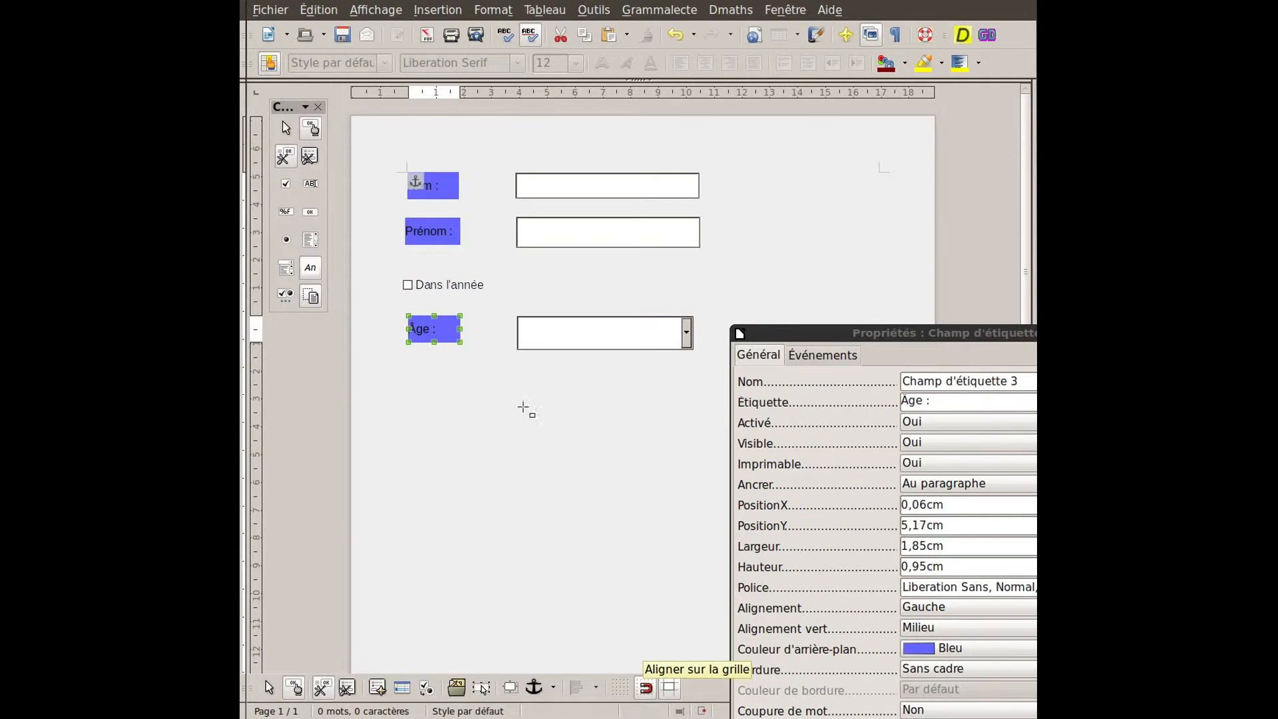
pyautogui.moveTo(460, 328); pyautogui.dragTo(434, 353)
pyautogui.moveTo(807, 335); pyautogui.dragTo(768, 302)
# Step: Resize the combo box beside "Âge :" to 3.00 cm wide and 0.80 cm high
pyautogui.click(592, 337)
pyautogui.moveTo(604, 348); pyautogui.dragTo(620, 337)
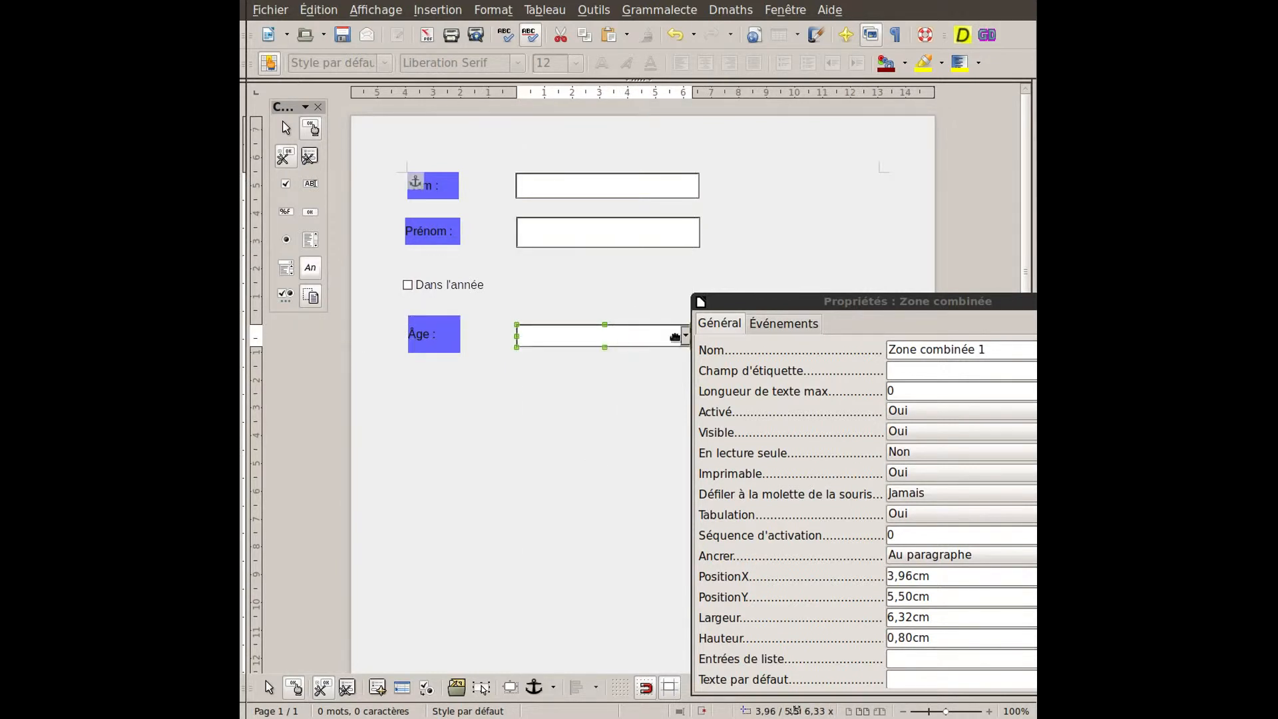
pyautogui.click(727, 303)
pyautogui.moveTo(727, 303); pyautogui.dragTo(757, 305)
pyautogui.moveTo(692, 335); pyautogui.dragTo(599, 335)
pyautogui.moveTo(800, 303); pyautogui.dragTo(698, 293)
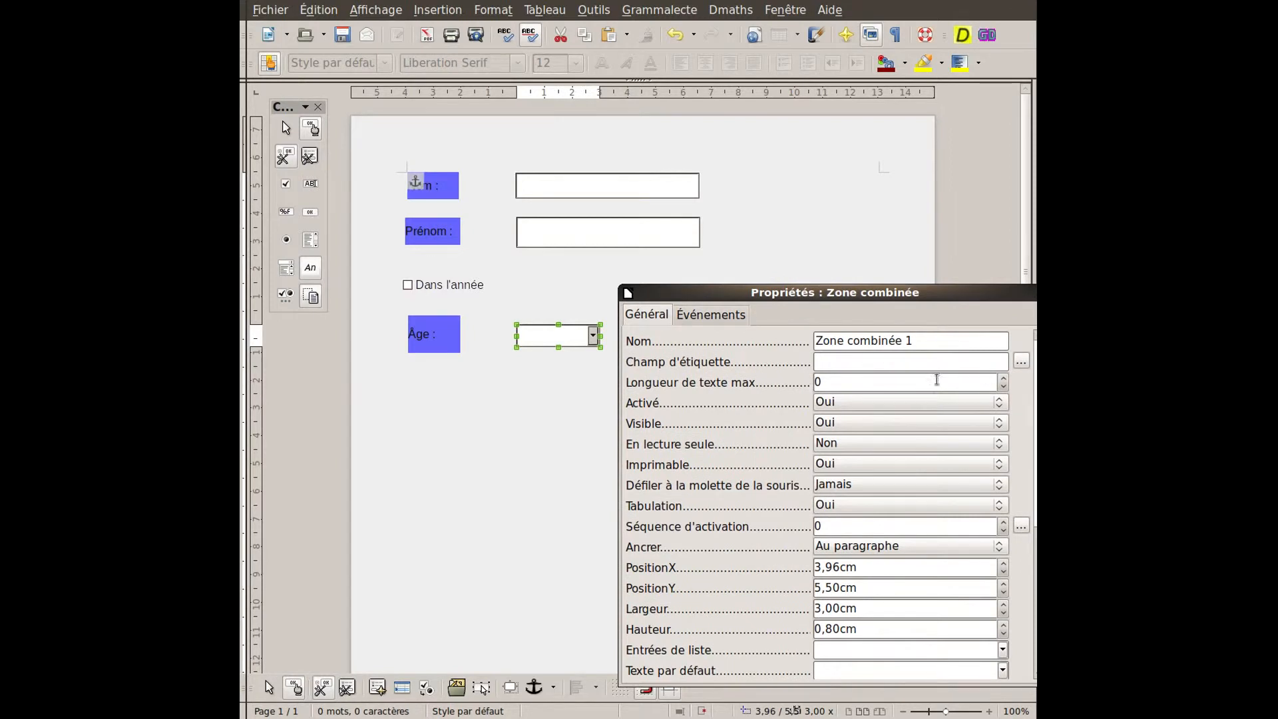
# Step: Fill the combo box's list entries with 10, 11, 12, 13, 14 and 15
pyautogui.moveTo(858, 301); pyautogui.dragTo(857, 285)
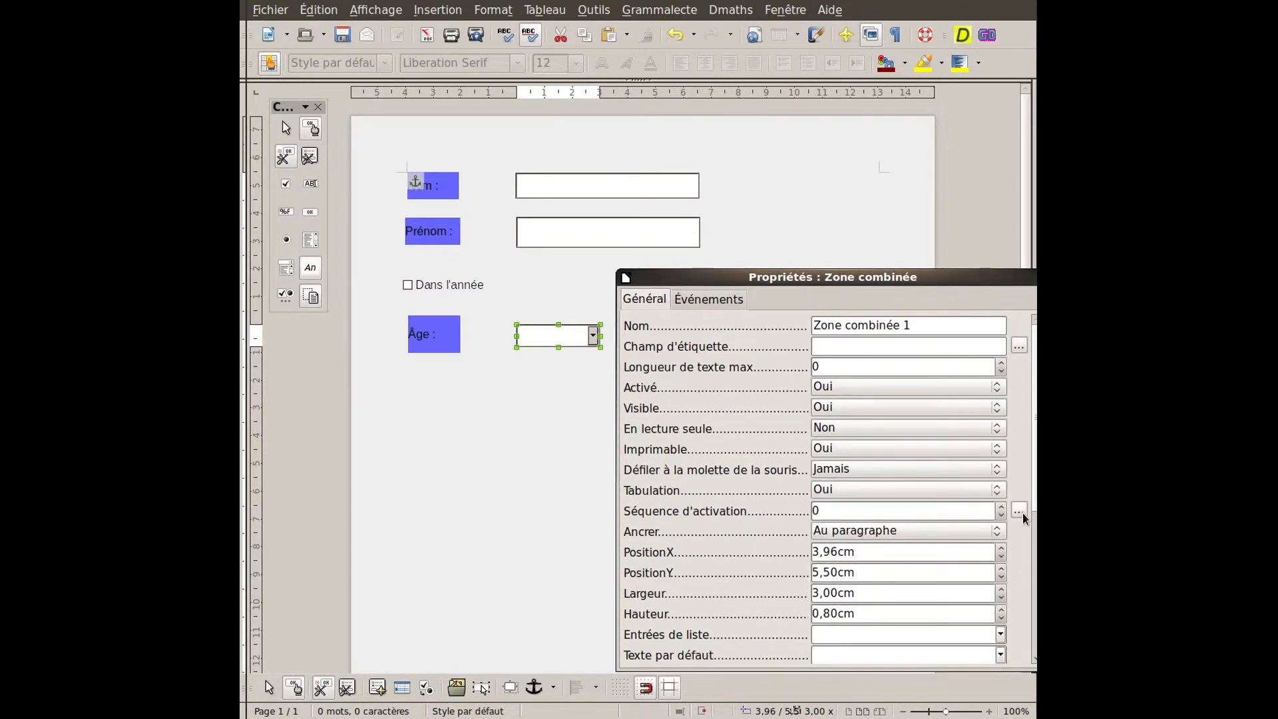
pyautogui.scroll(-3, 837, 608)
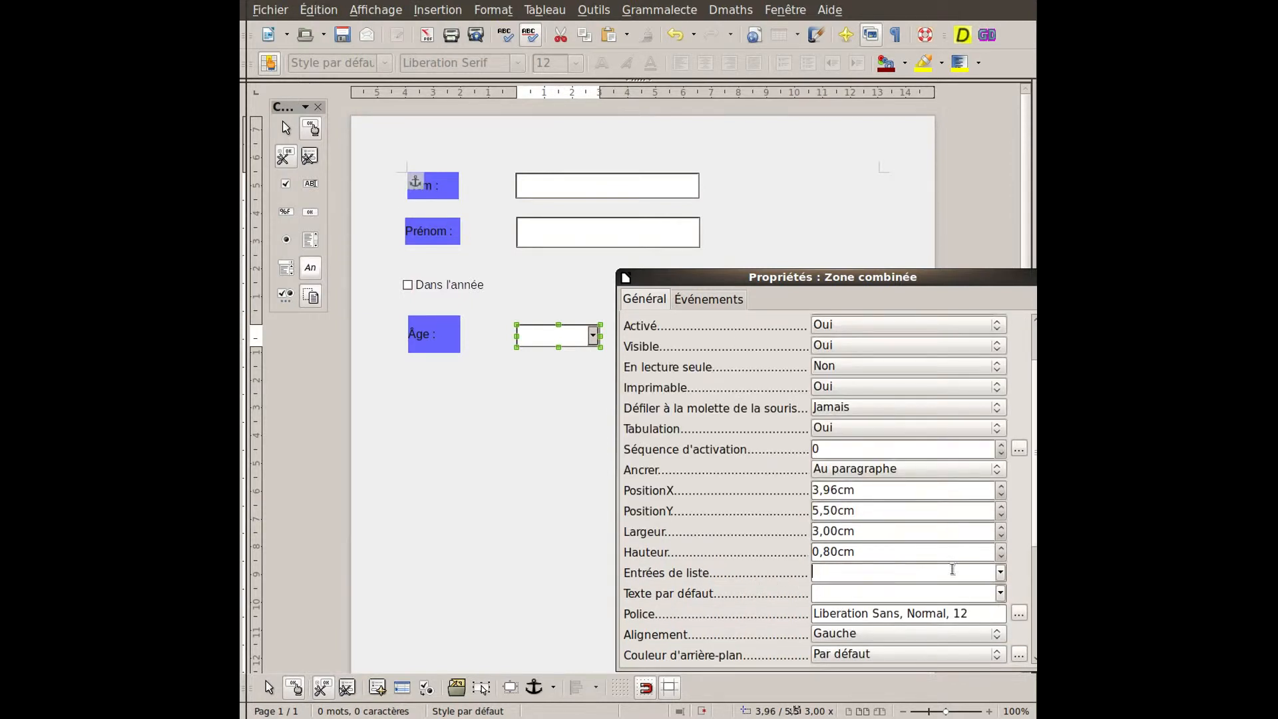
pyautogui.click(1000, 572)
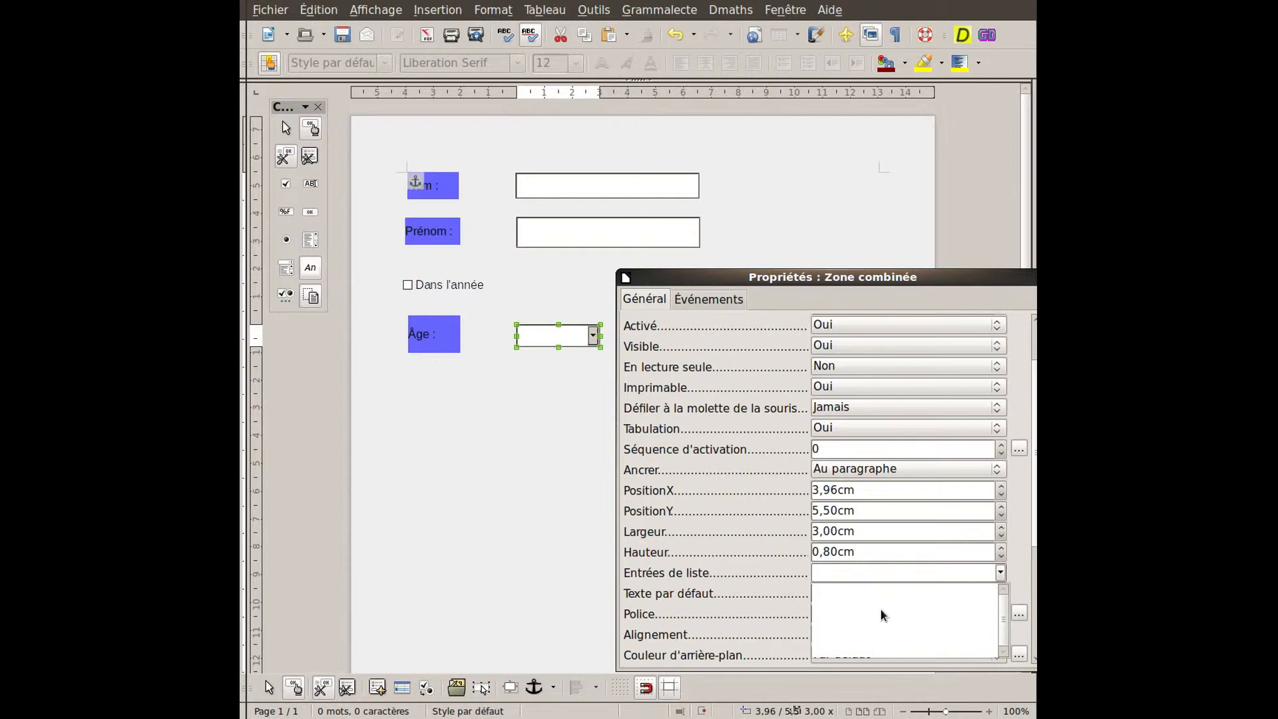
pyautogui.write('10')
pyautogui.hotkey('shift', 'Return')
pyautogui.write('11 ')
pyautogui.write('12')
pyautogui.hotkey('shift', 'Return')
pyautogui.write('132')
pyautogui.hotkey('shift', 'Return')
pyautogui.write('14')
pyautogui.hotkey('shift', 'Return')
pyautogui.write('15')
pyautogui.press('Return')
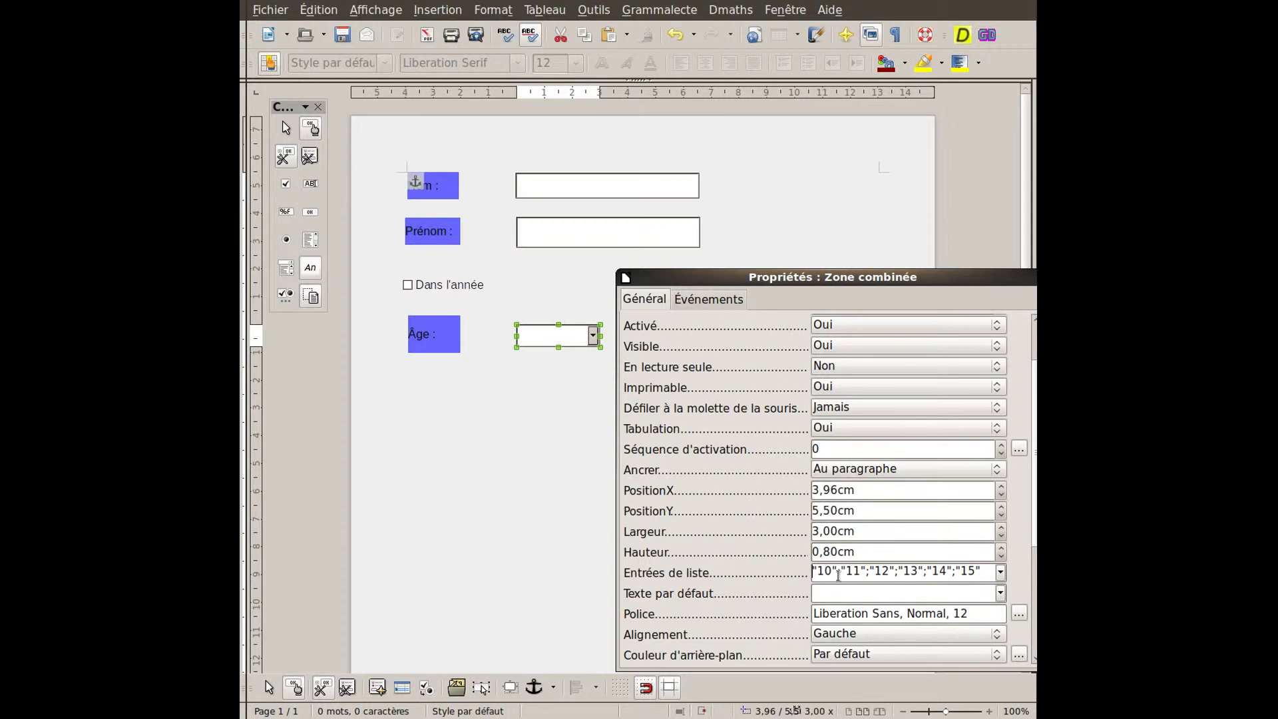
# Step: Leave design mode and test the form by choosing 13 as the age and entering the Nom and Prénom fields
pyautogui.moveTo(712, 279); pyautogui.dragTo(728, 280)
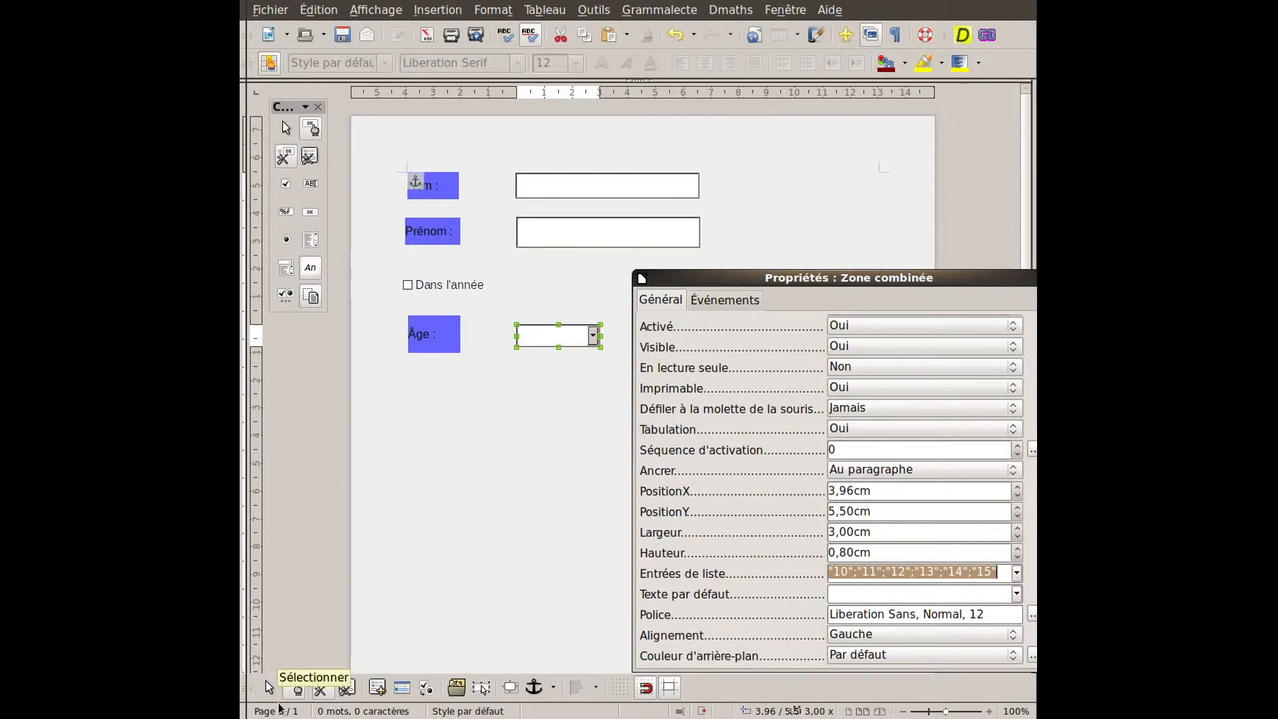
pyautogui.click(296, 692)
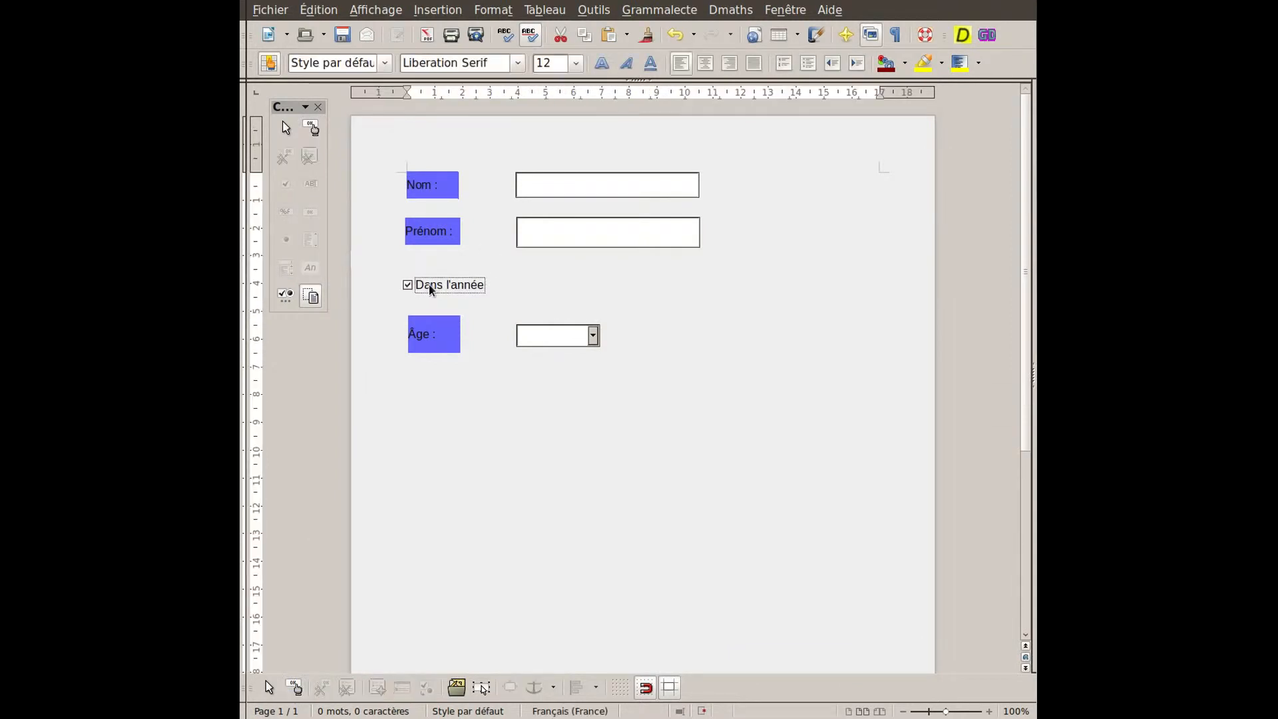
pyautogui.click(593, 336)
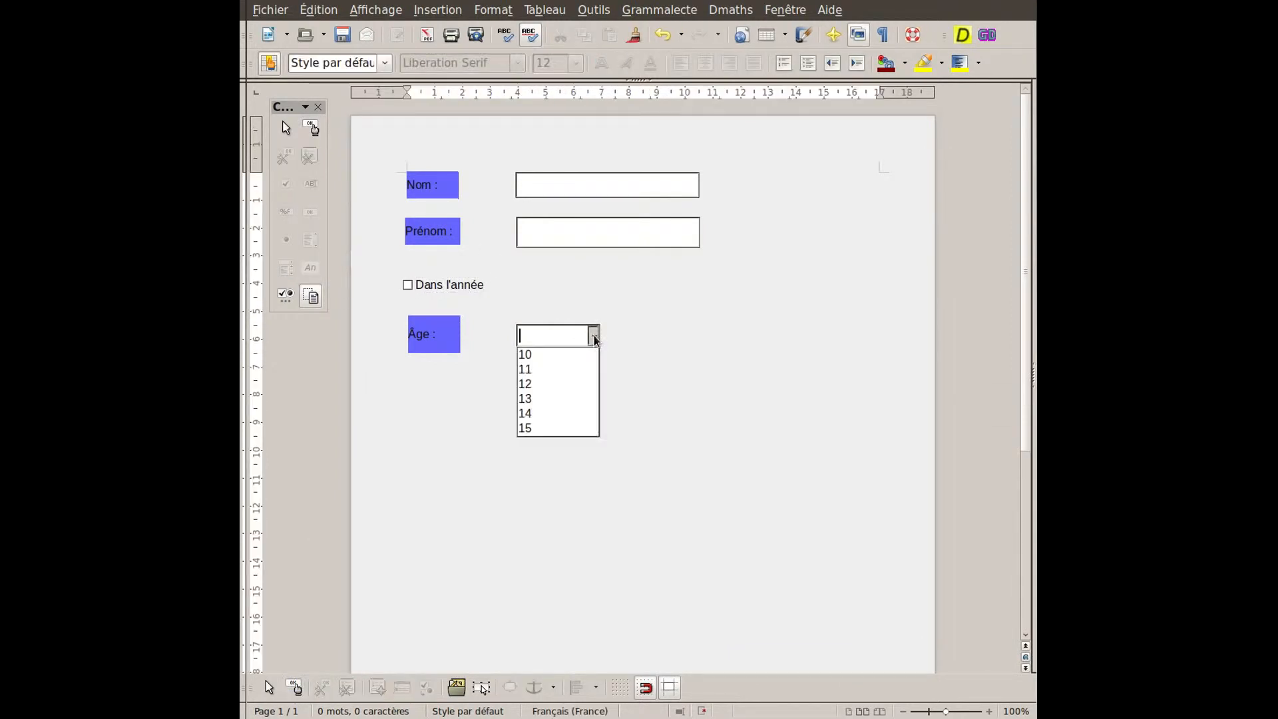
pyautogui.click(554, 400)
pyautogui.click(558, 191)
pyautogui.click(551, 233)
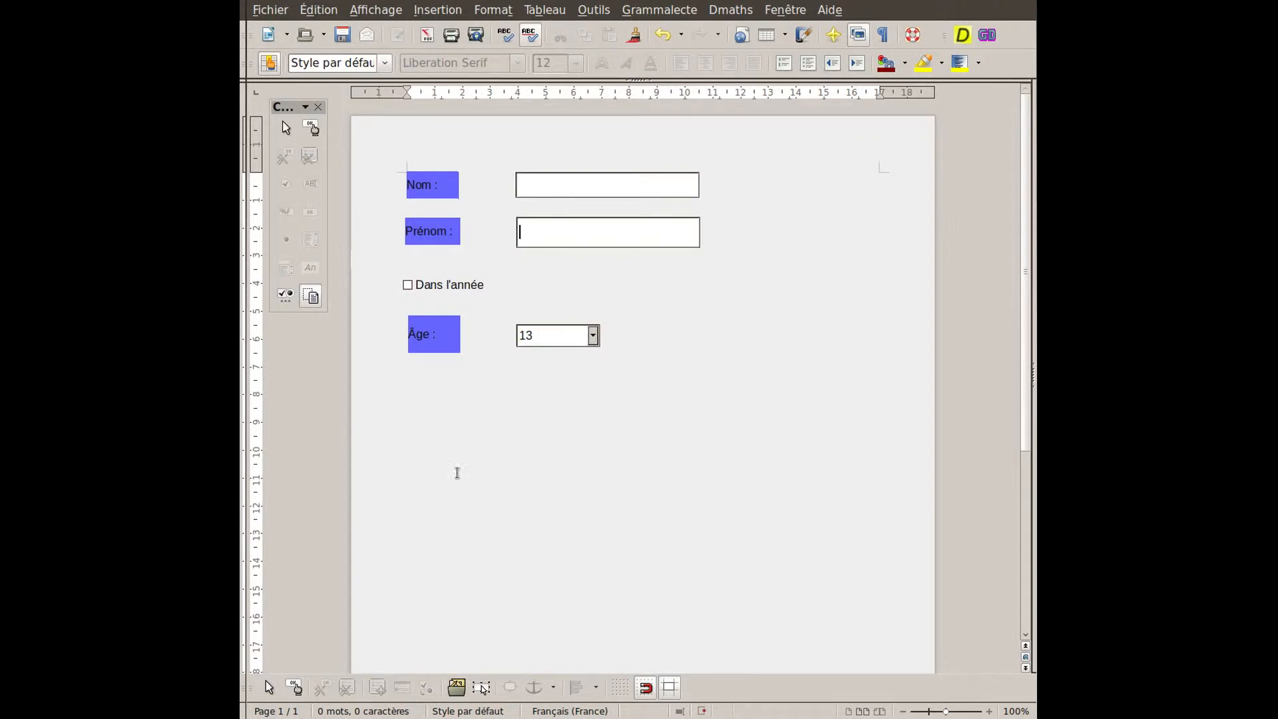
# Step: Return to design mode and draw a label field about 4.00 by 1.00 cm below the "Âge :" label
pyautogui.click(294, 687)
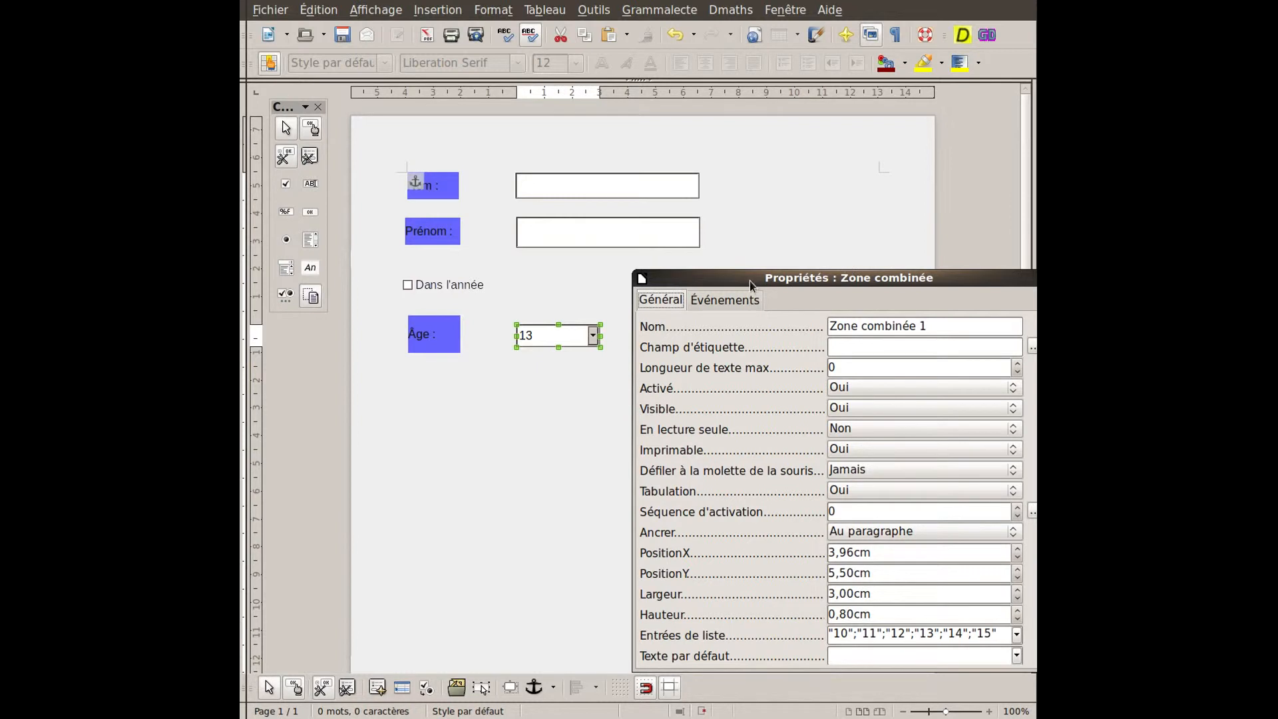
pyautogui.click(288, 241)
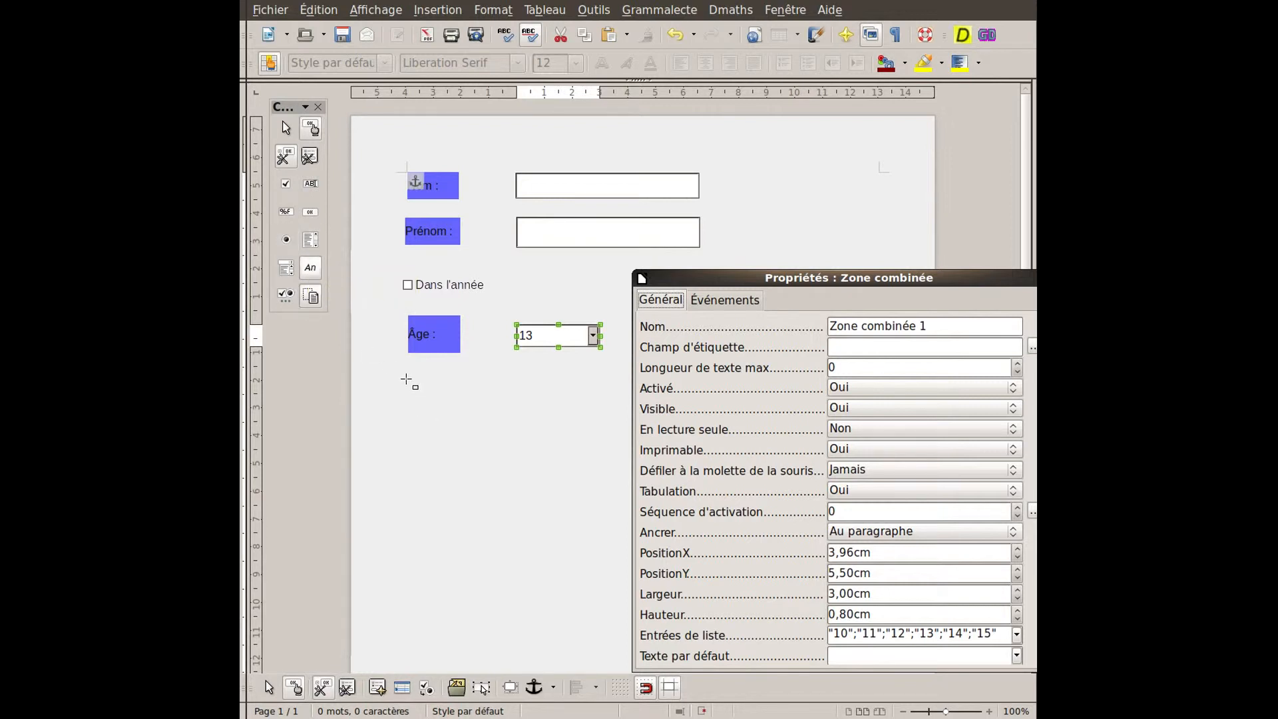
pyautogui.moveTo(406, 378); pyautogui.dragTo(519, 414)
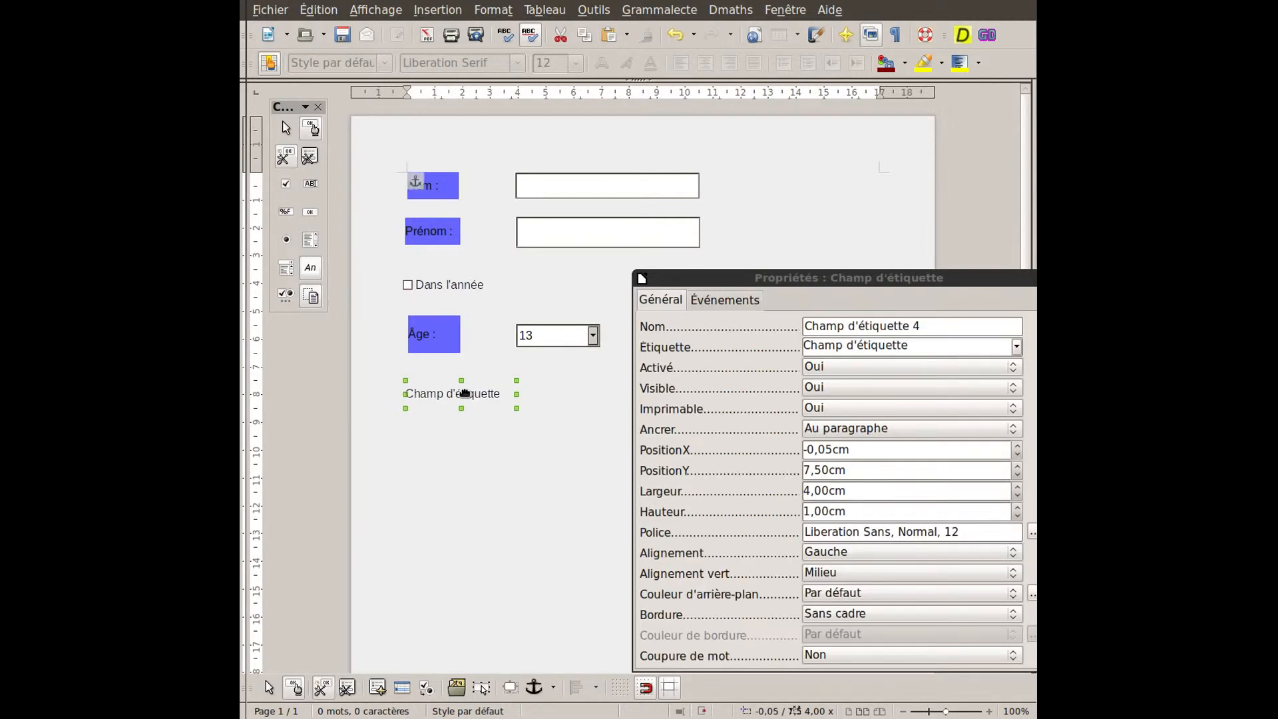
# Step: Set the new label's text to "Couleur du cheval blanc d'Henri IV :" and widen it to 7.00 cm
pyautogui.click(941, 347)
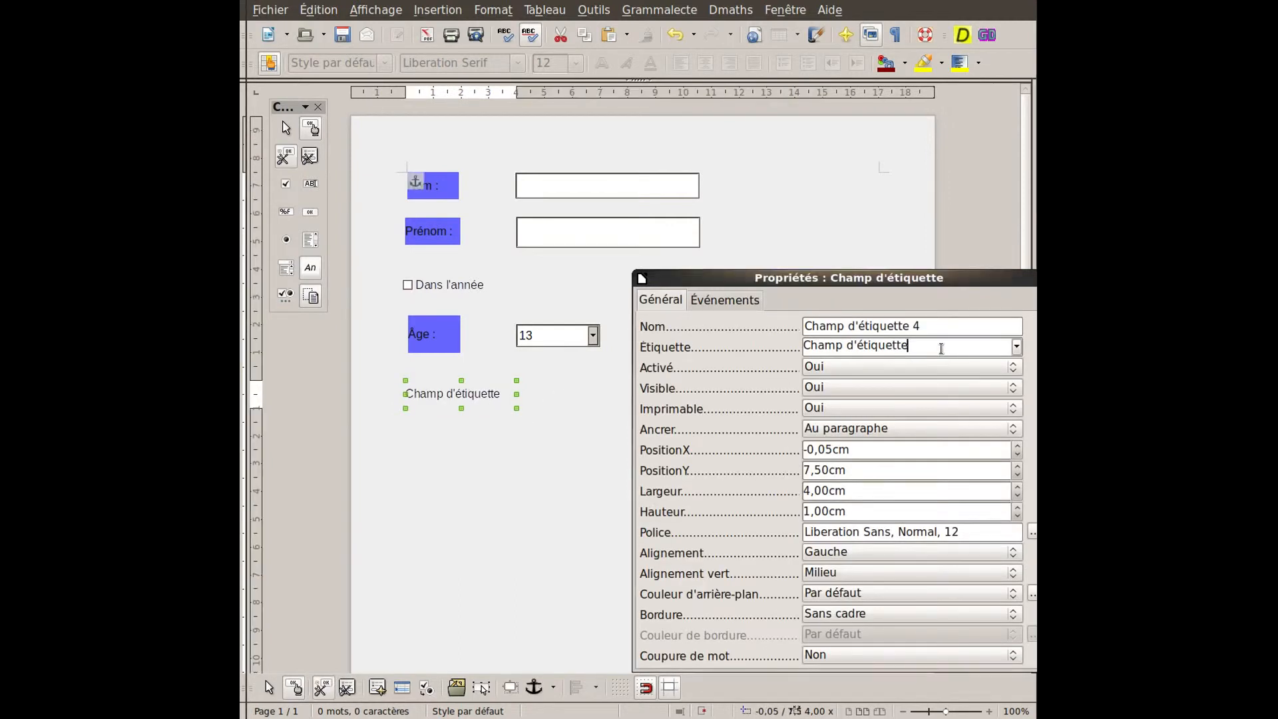
pyautogui.write('Couleur du cheval blan ')
pyautogui.write(" d'")
pyautogui.press('BackSpace')
pyautogui.press('BackSpace')
pyautogui.write('enri')
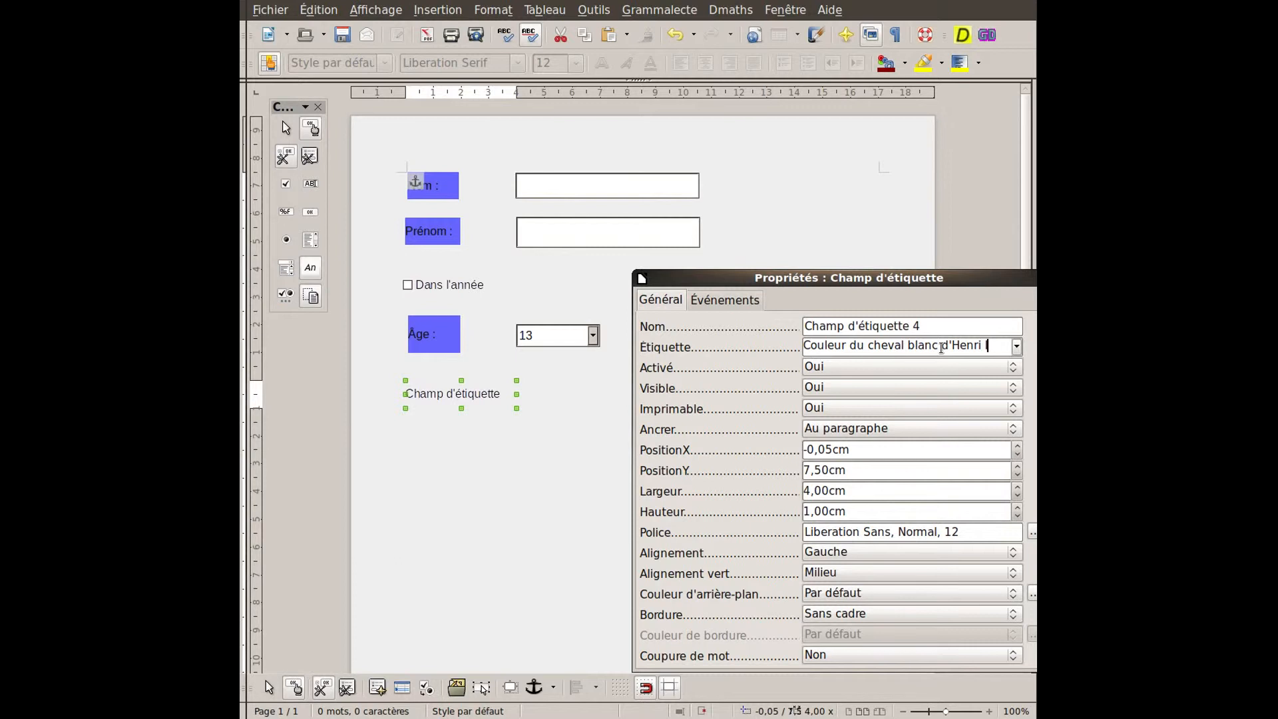
pyautogui.write(' IV')
pyautogui.press('Tab')
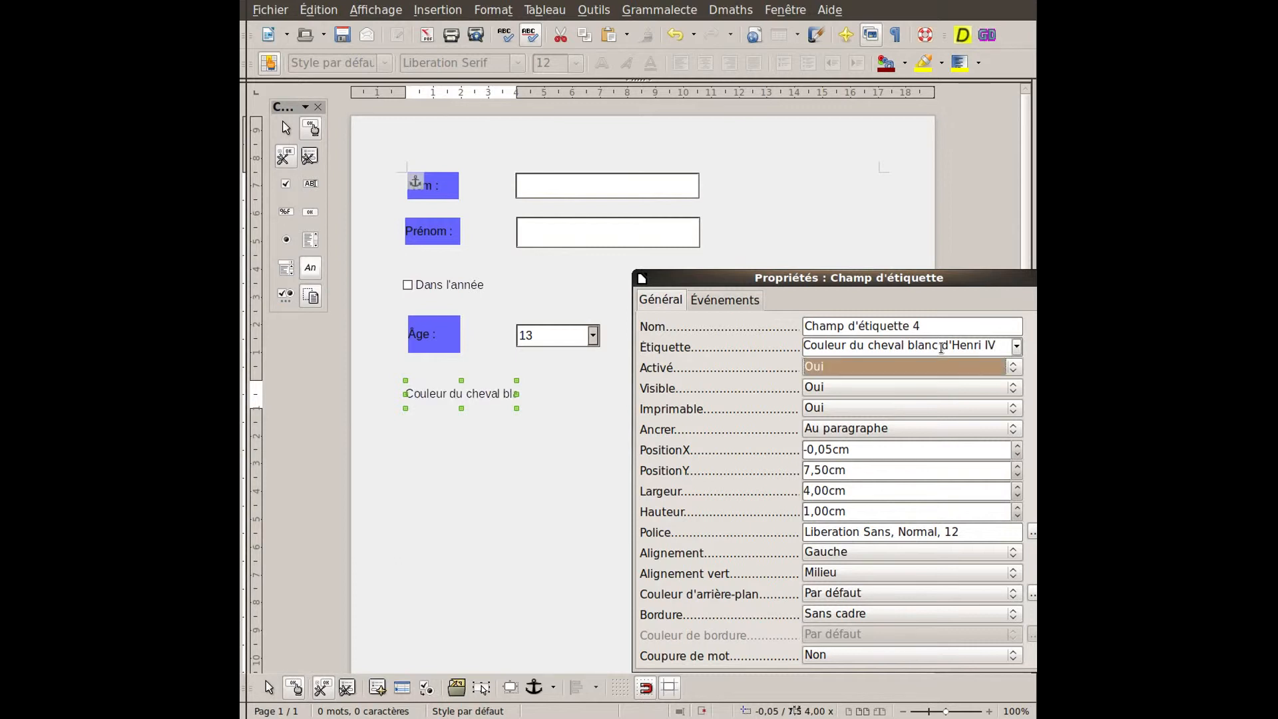
pyautogui.moveTo(517, 394); pyautogui.dragTo(600, 394)
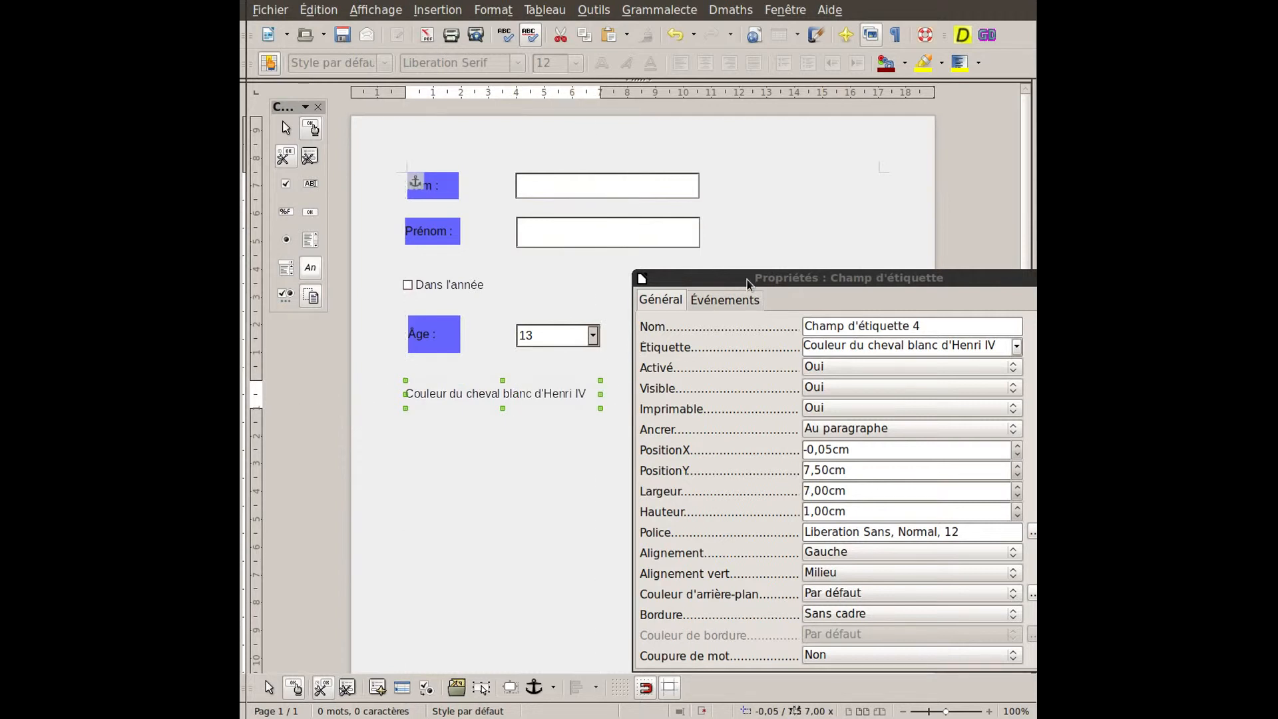
pyautogui.moveTo(753, 278); pyautogui.dragTo(853, 280)
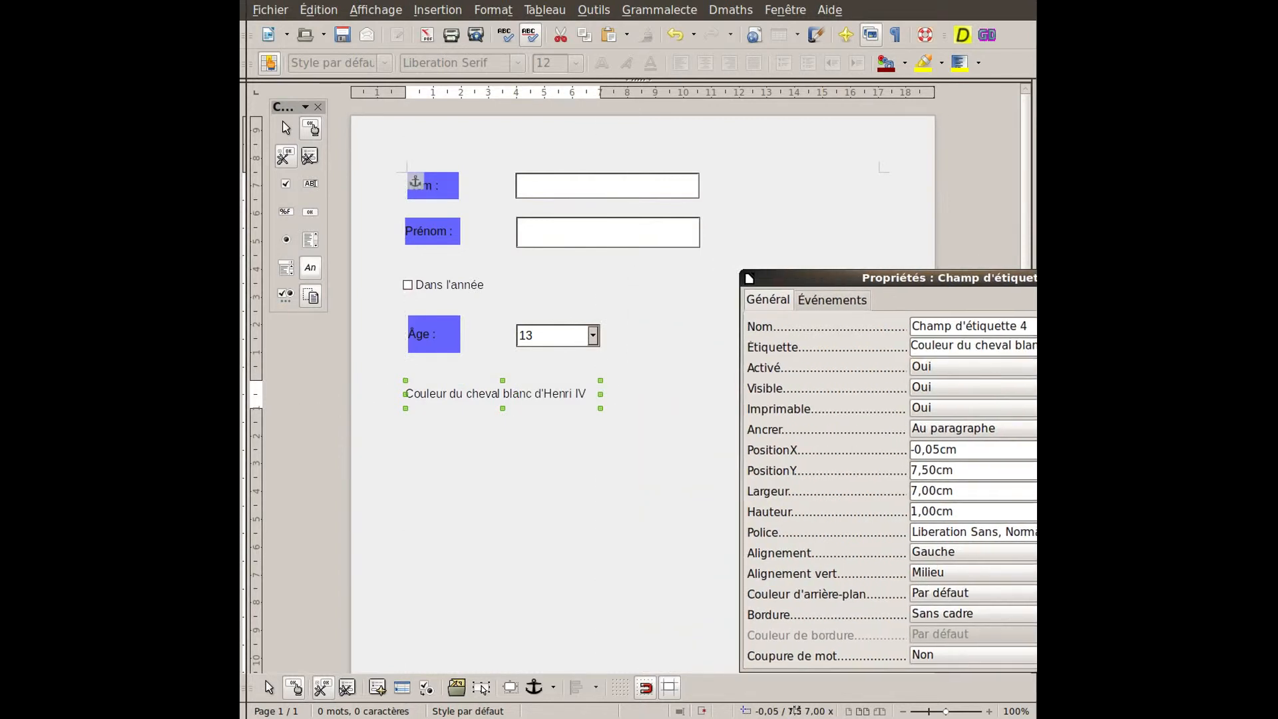
# Step: Add a radio button about 3.00 by 1.00 cm beside the horse colour question and label it "Blanc"
pyautogui.click(289, 242)
pyautogui.moveTo(626, 380); pyautogui.dragTo(713, 408)
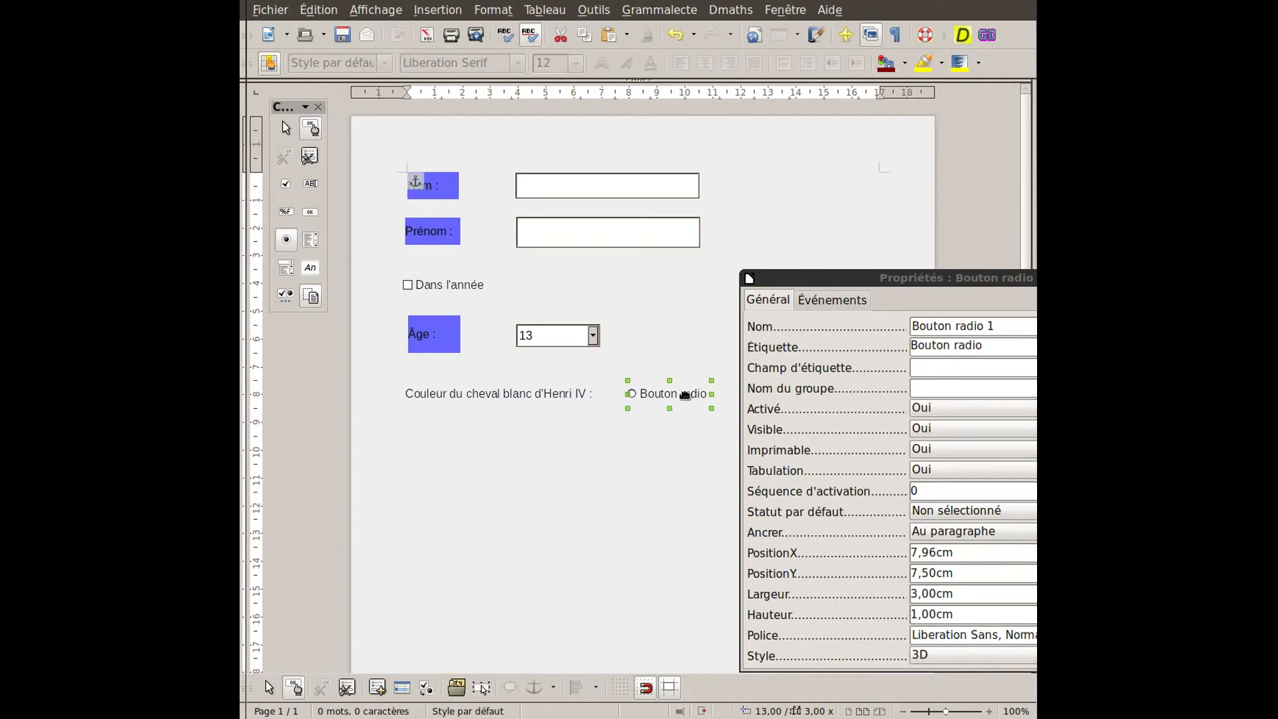
pyautogui.moveTo(995, 345); pyautogui.dragTo(824, 337)
pyautogui.write('Blanc')
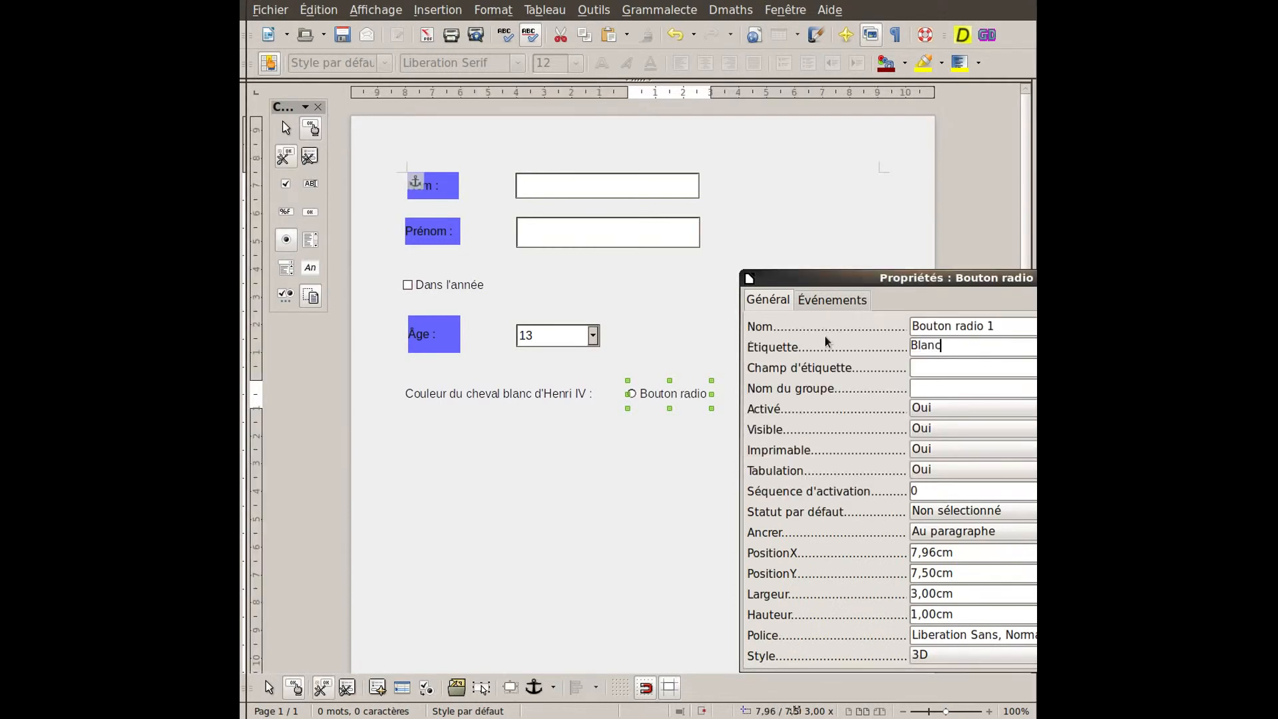
pyautogui.click(937, 367)
# Step: Set the group name of the "Blanc" radio button to "henri4"
pyautogui.click(931, 388)
pyautogui.moveTo(909, 282); pyautogui.dragTo(944, 275)
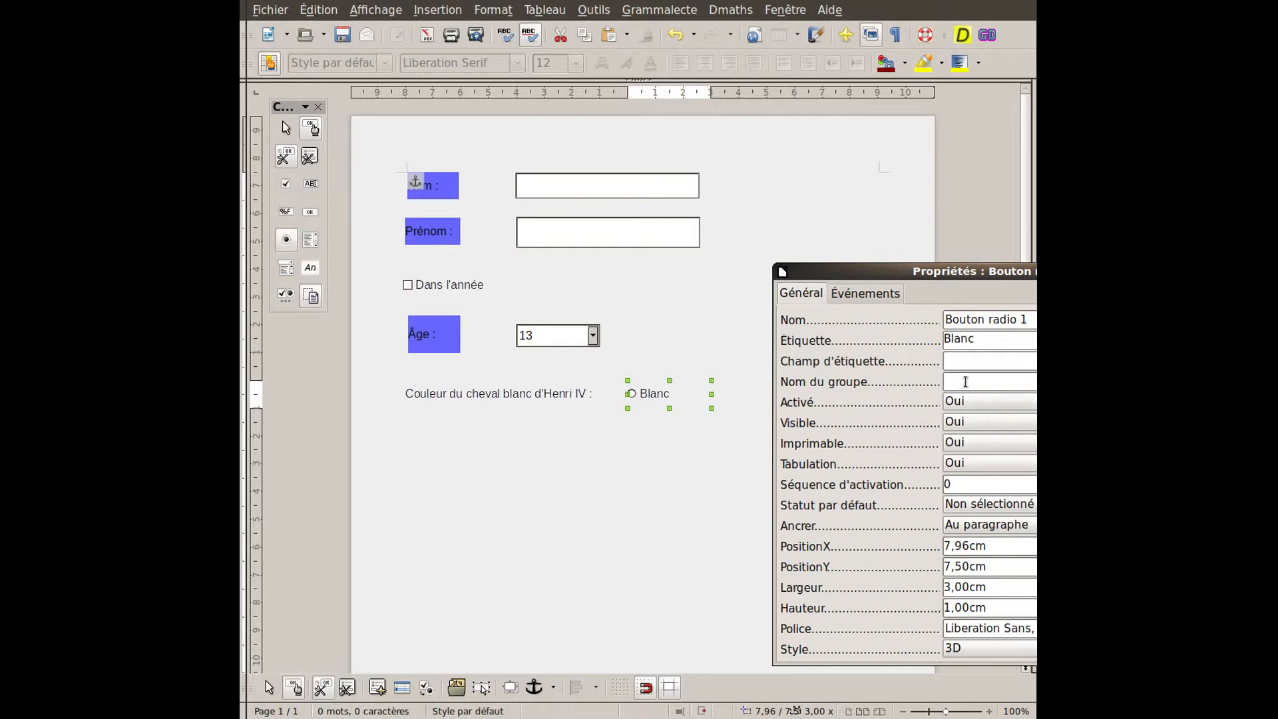
pyautogui.write('henri4')
# Step: Draw a second radio button about 2.50 by 1.00 cm below "Blanc" and label it "noir"
pyautogui.click(286, 238)
pyautogui.moveTo(627, 422); pyautogui.dragTo(698, 450)
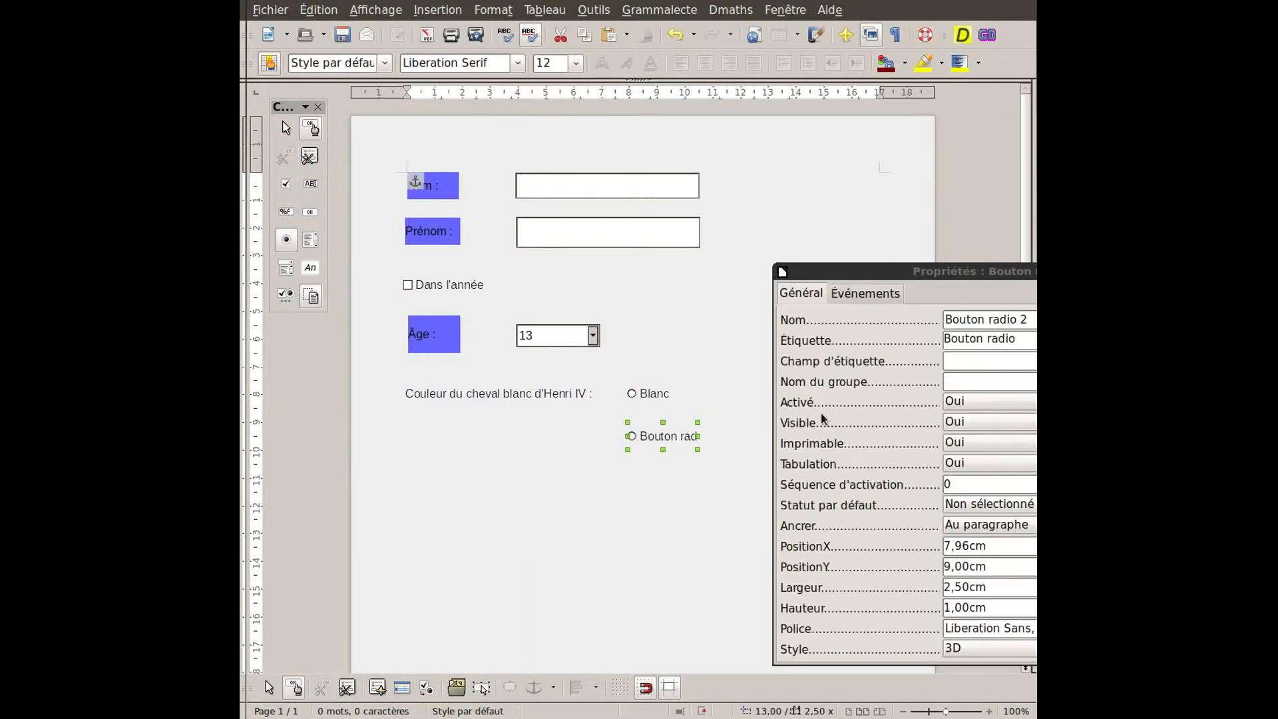
pyautogui.click(1028, 341)
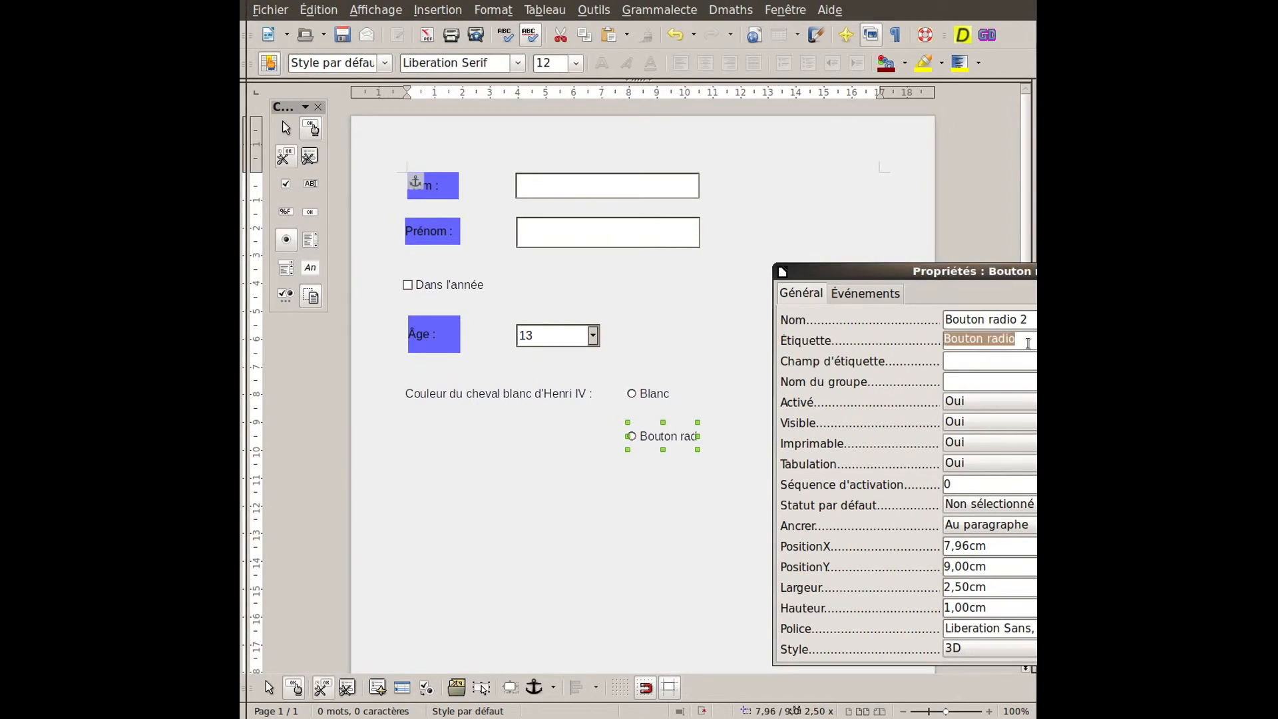
pyautogui.write('noir')
# Step: Set the second radio button's group name to "henri4" and capitalize its label to "Noir"
pyautogui.click(987, 380)
pyautogui.write('henri')
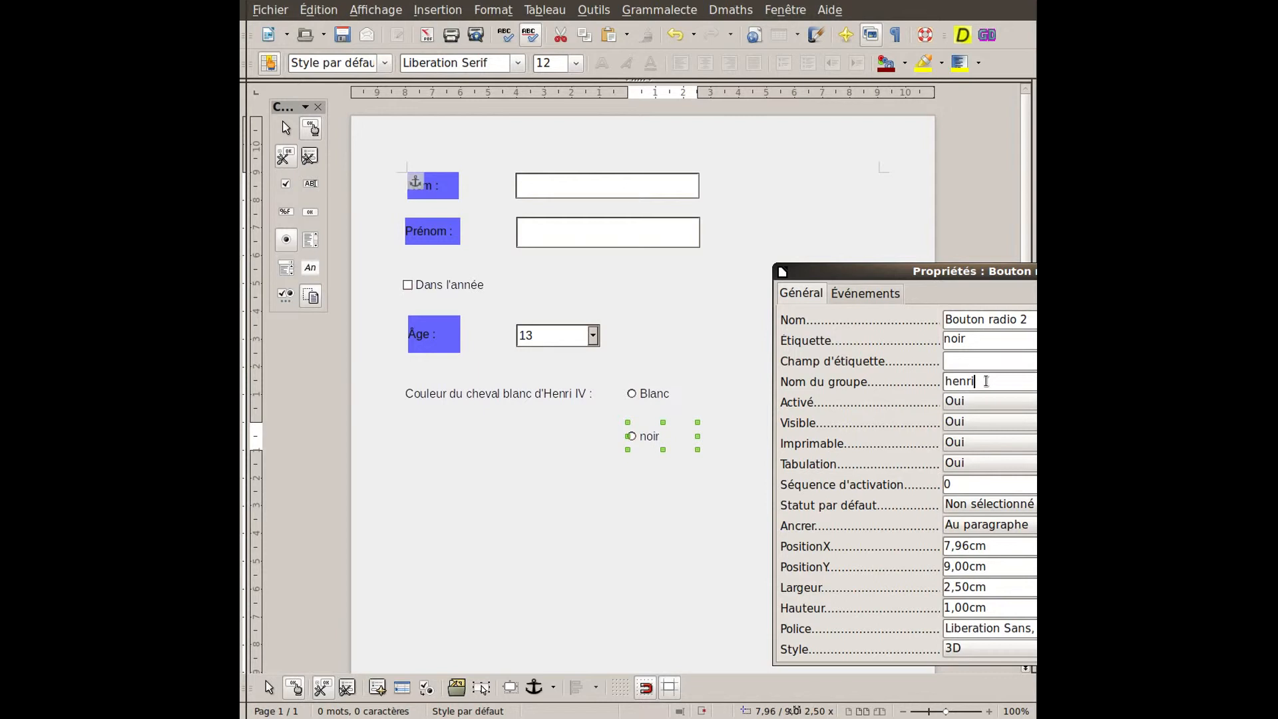
pyautogui.write('4')
pyautogui.click(950, 339)
pyautogui.press('Delete')
pyautogui.write('N')
pyautogui.click(674, 522)
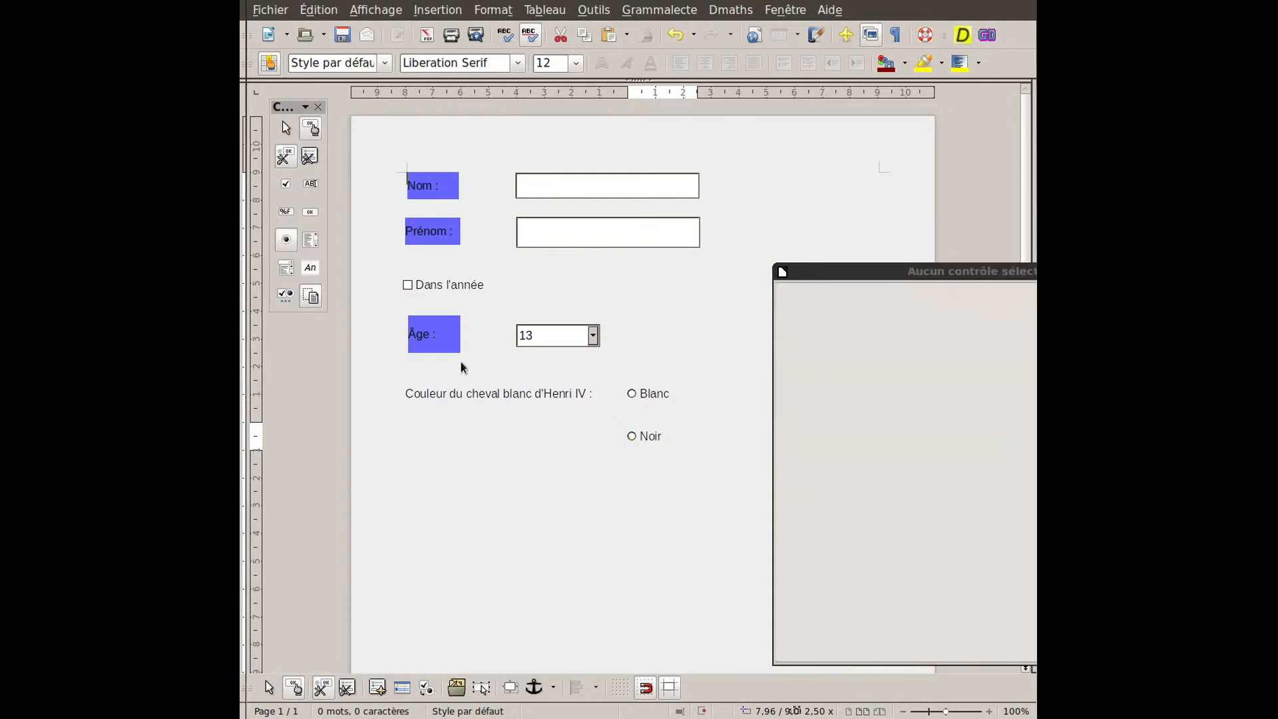
# Step: Draw a third radio button about 2.00 by 1.00 cm below "Noir" and label it "Marron"
pyautogui.click(287, 240)
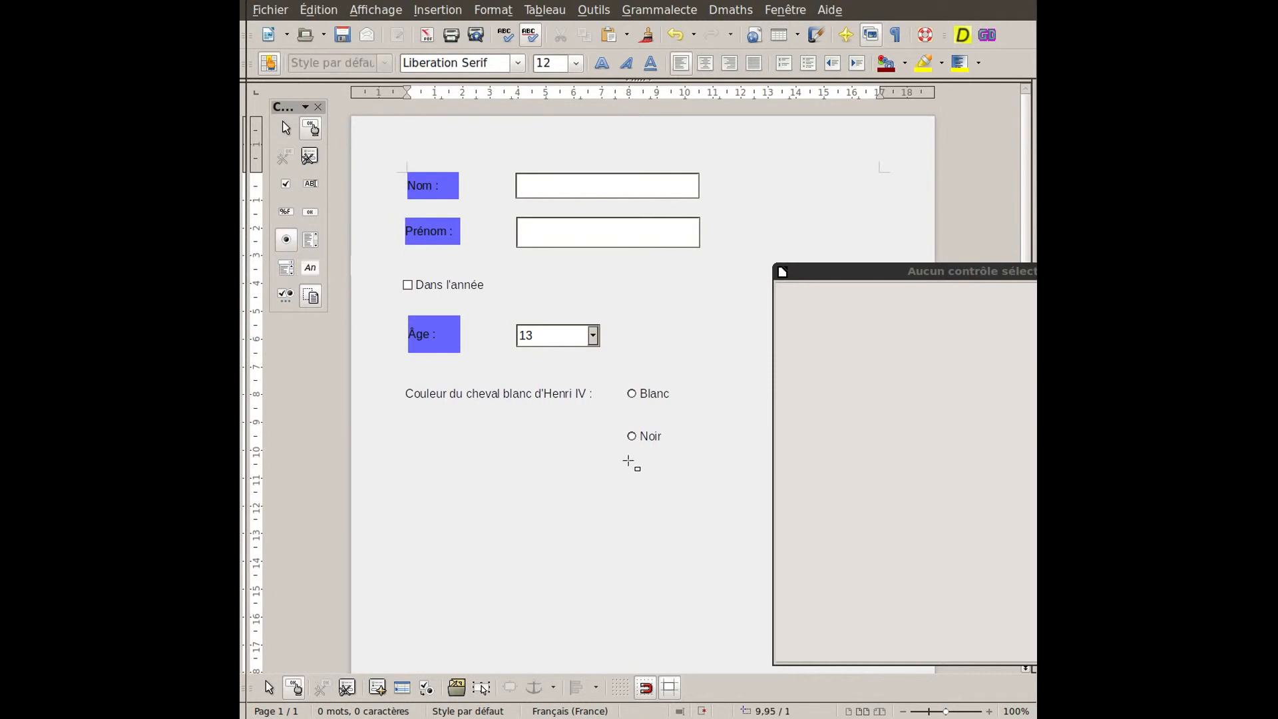
pyautogui.moveTo(631, 462); pyautogui.dragTo(684, 493)
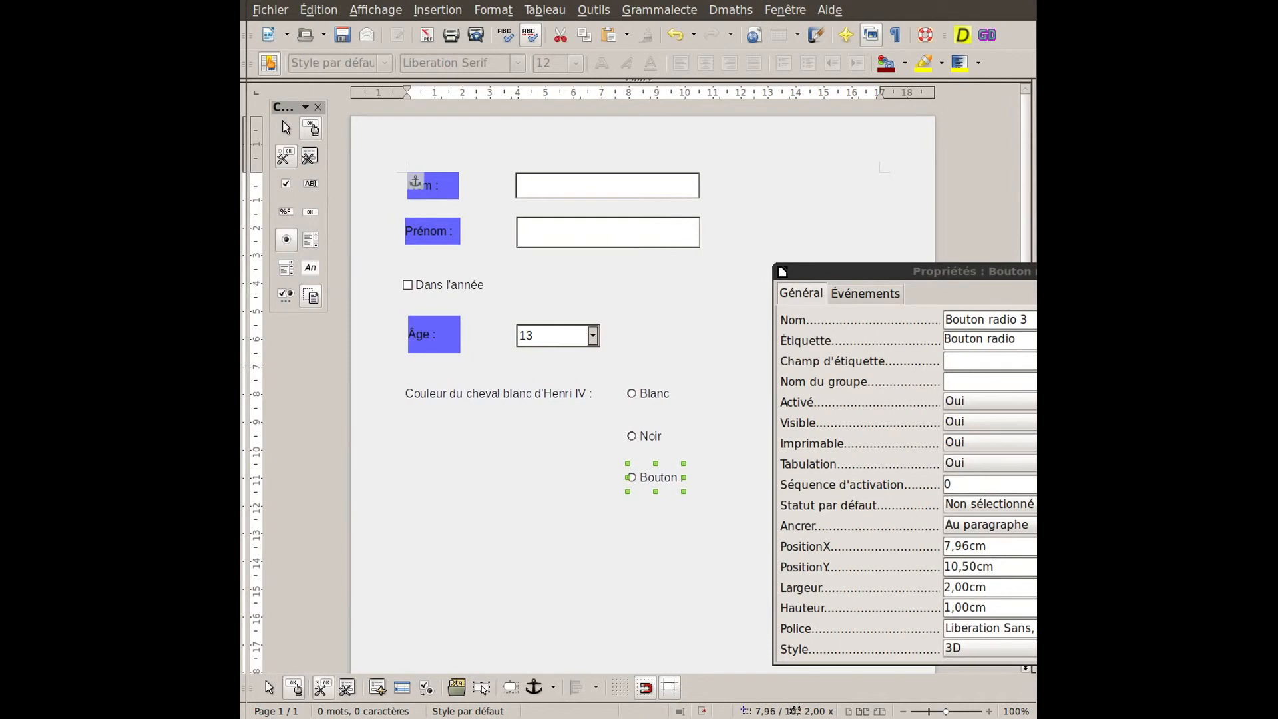
pyautogui.click(832, 329)
pyautogui.write('Marron')
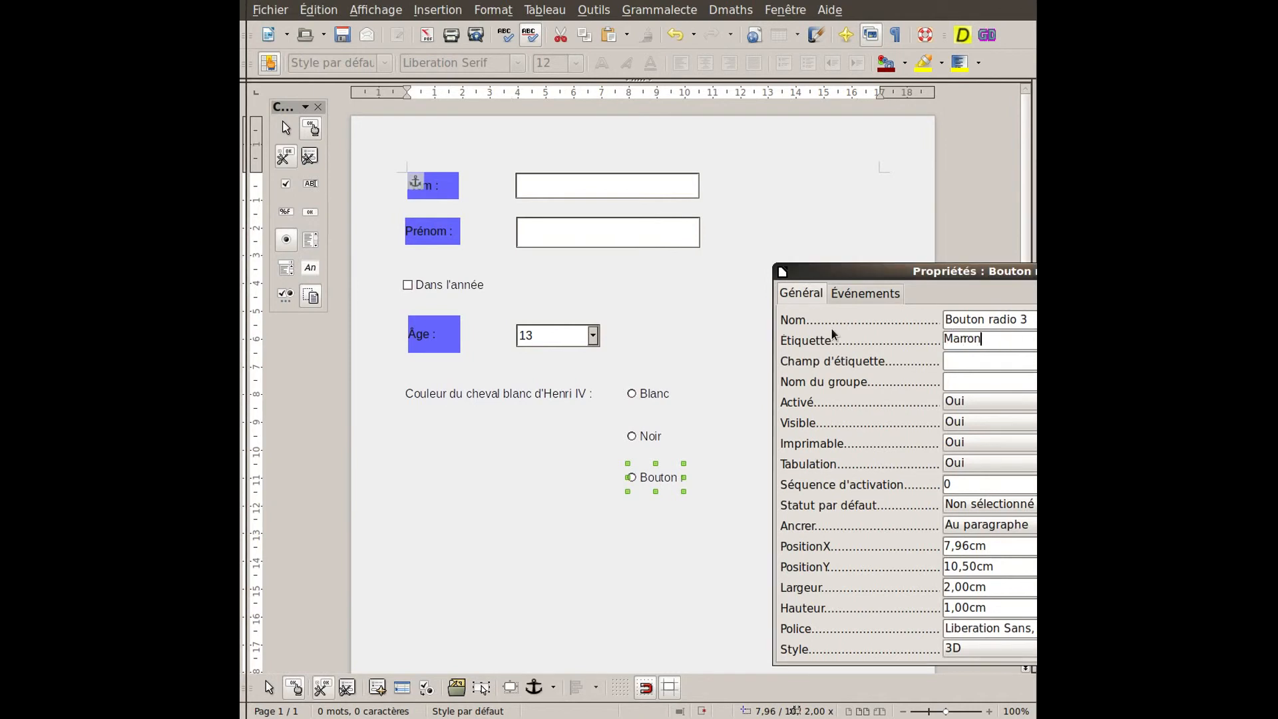
# Step: Set the group name of the "Marron" radio button to "henri4" and deselect the button
pyautogui.press('Tab')
pyautogui.press('Tab')
pyautogui.write('henri4')
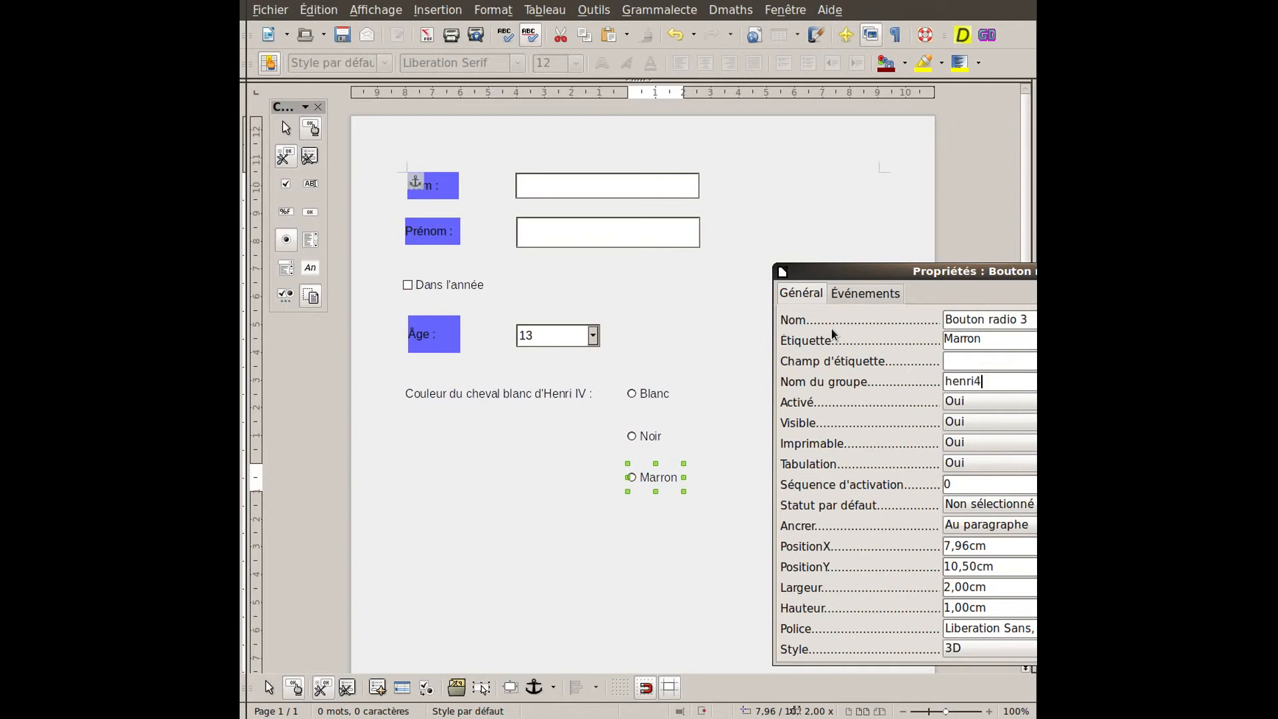
pyautogui.press('Tab')
pyautogui.click(522, 507)
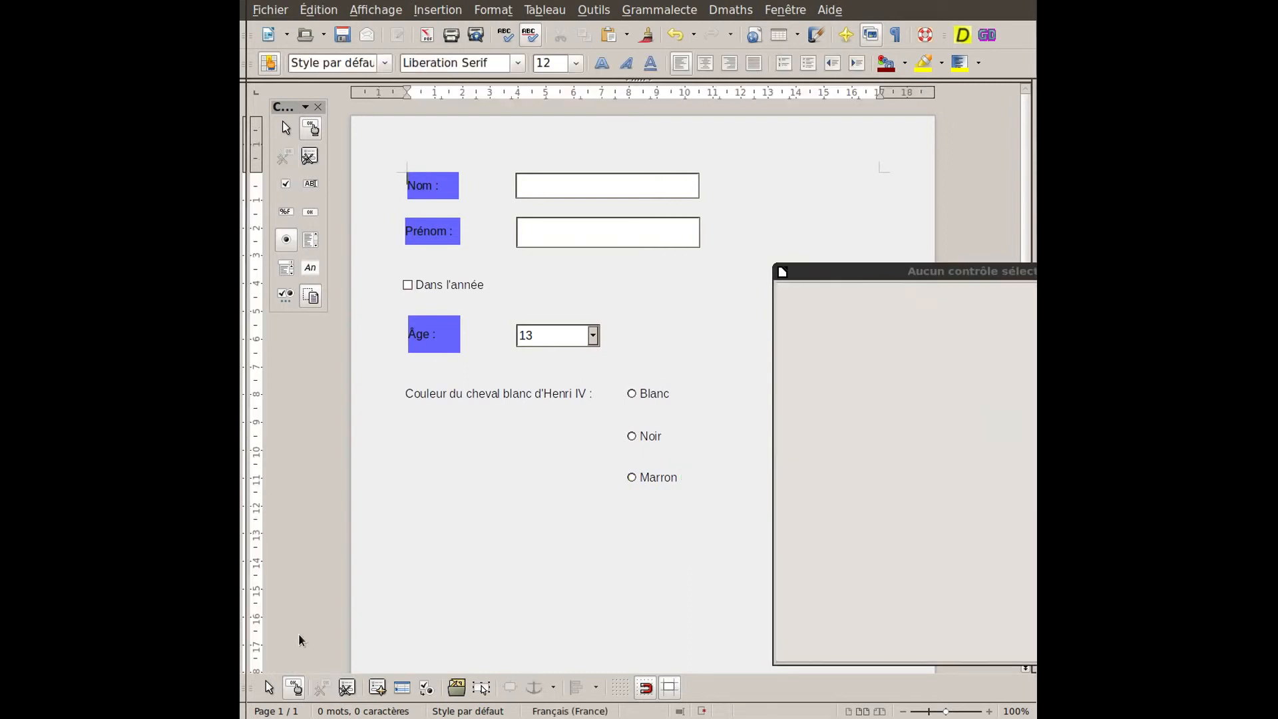
# Step: Leave design mode and test the radio group by selecting "Noir", "Blanc" and "Marron" in turn
pyautogui.click(295, 687)
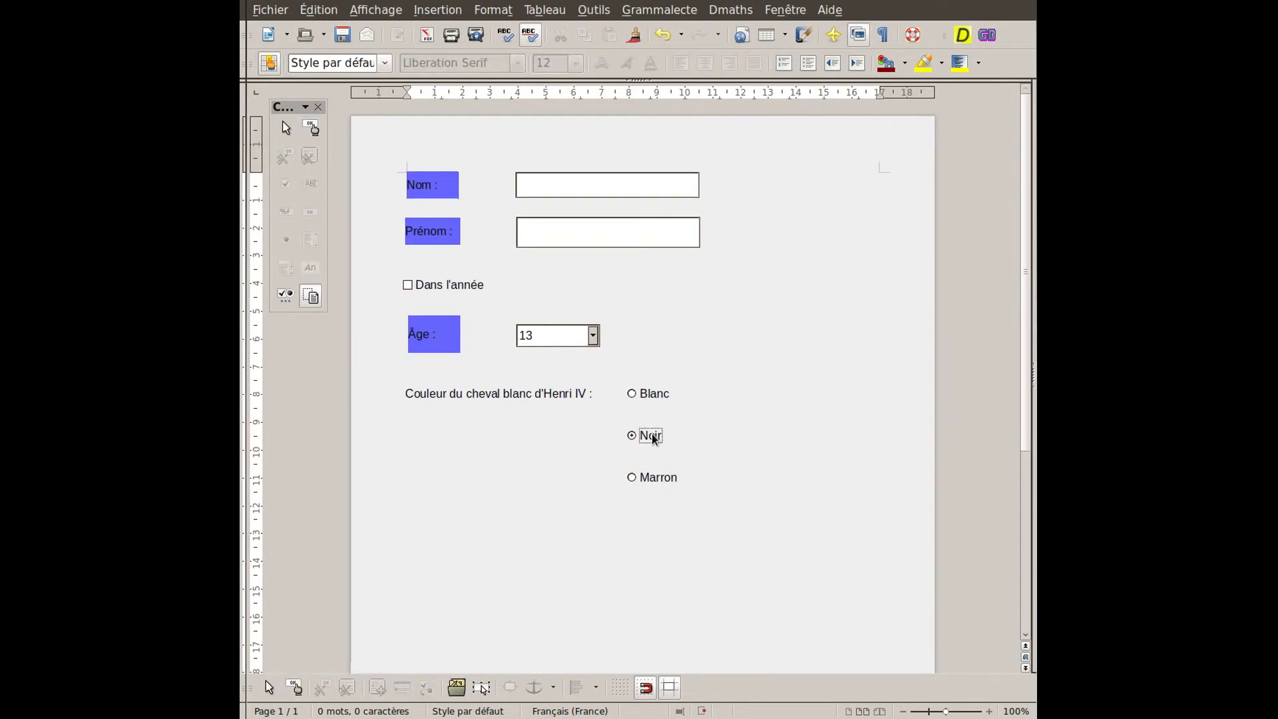
pyautogui.click(649, 395)
pyautogui.click(652, 478)
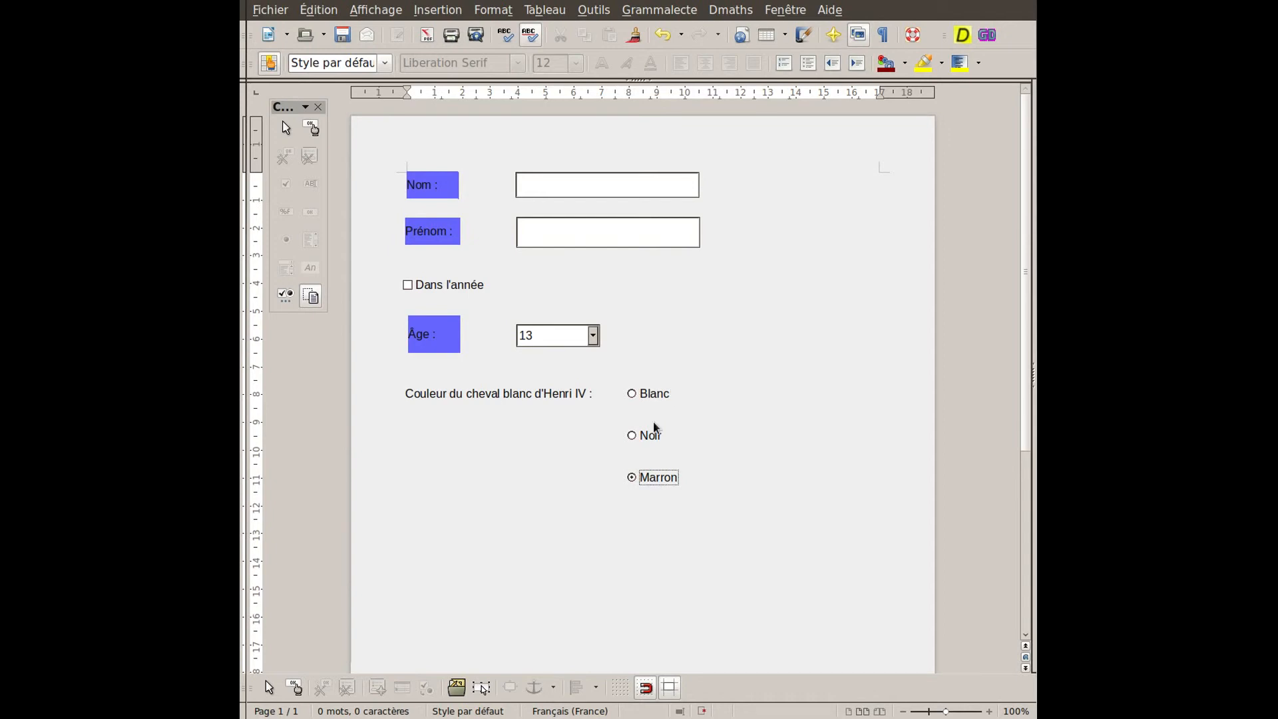